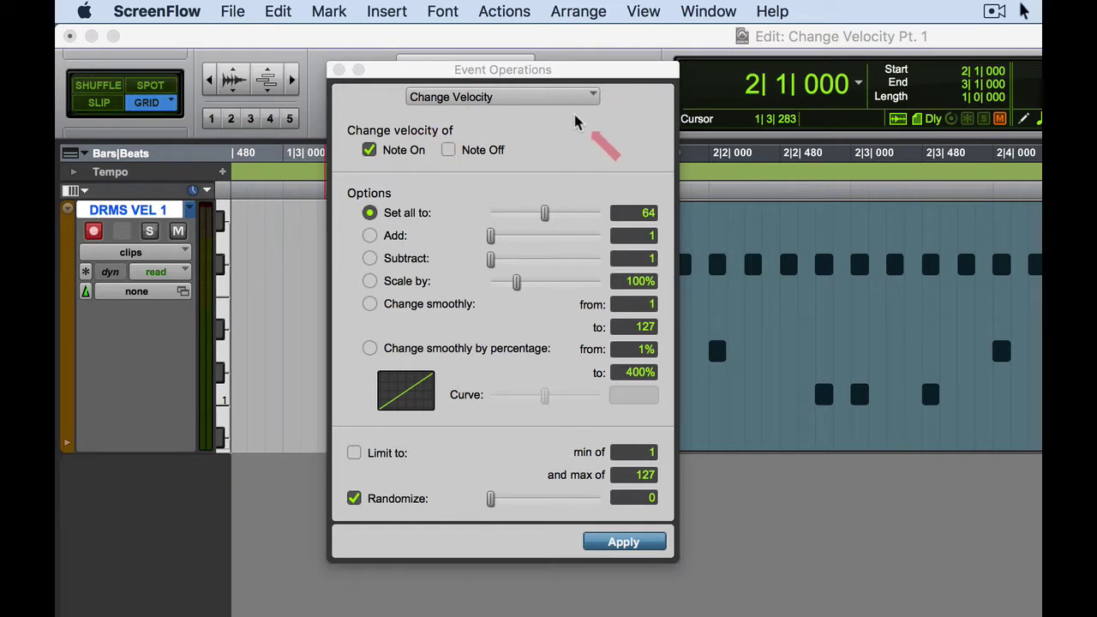
# Dismiss the Change Velocity Event Operations window without applying any change.
pyautogui.click(489, 71)
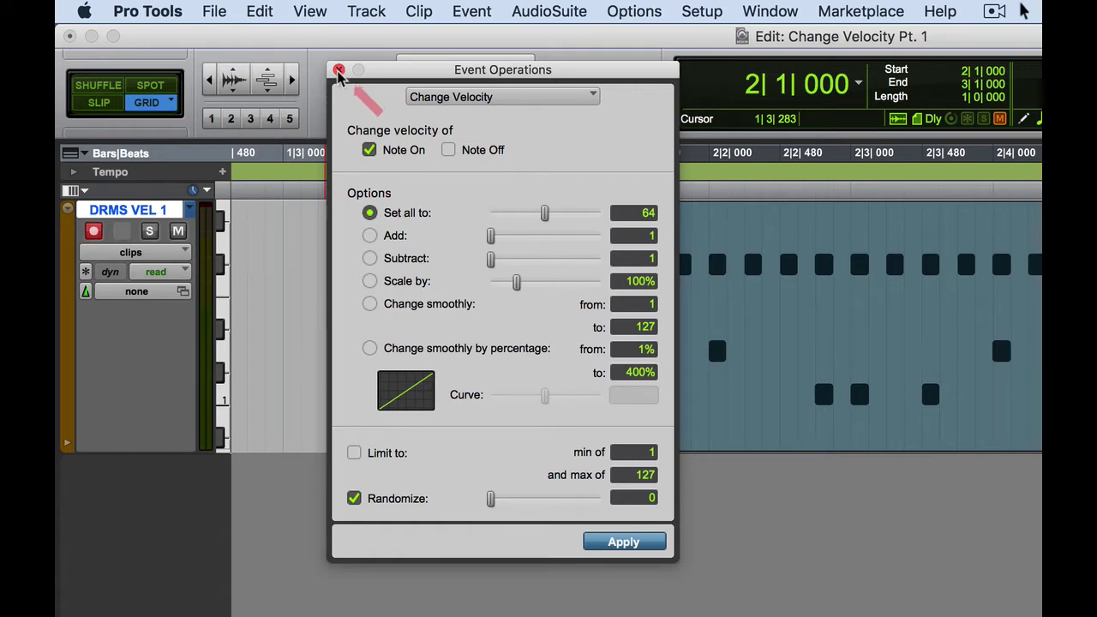
pyautogui.click(338, 72)
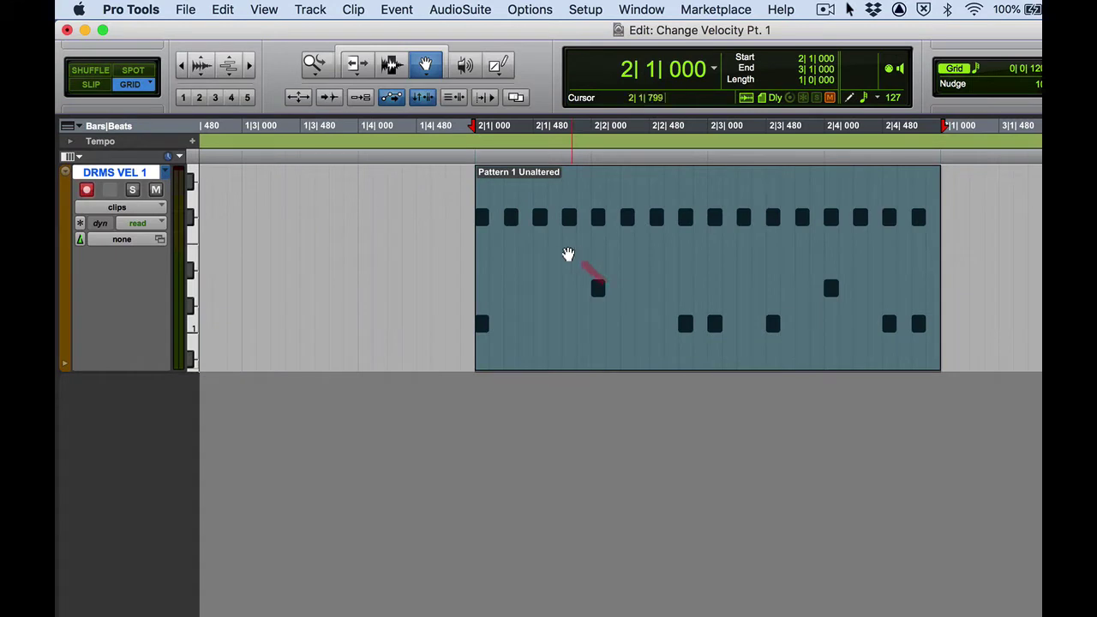
# Play and stop the Pattern 1 Unaltered clip, then drag the Boom drum plugin window on screen.
pyautogui.press('space')
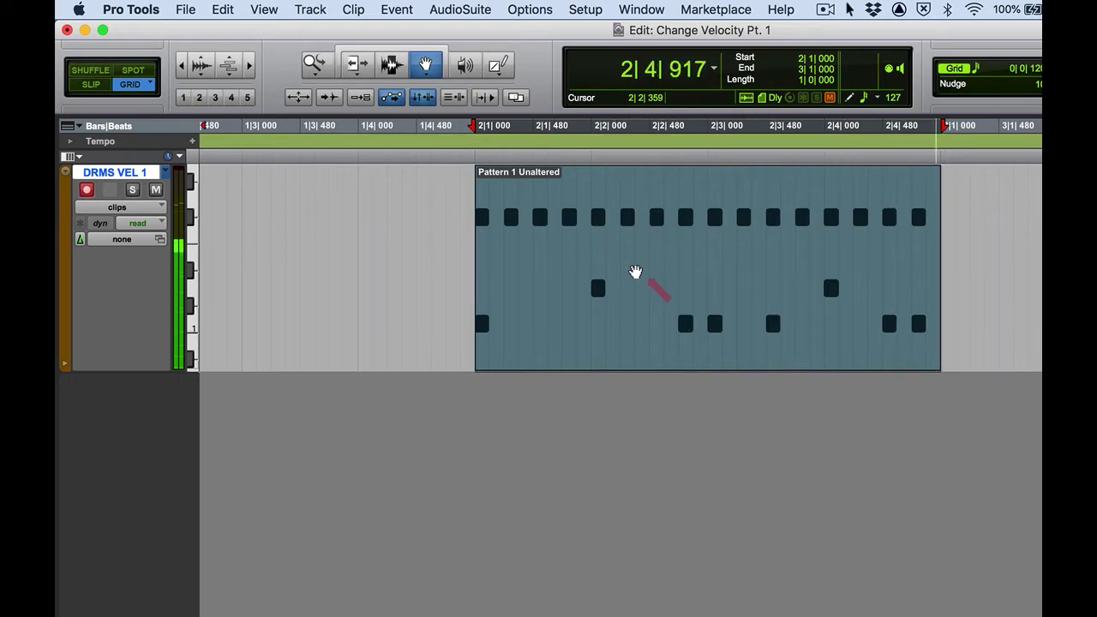
pyautogui.press('space')
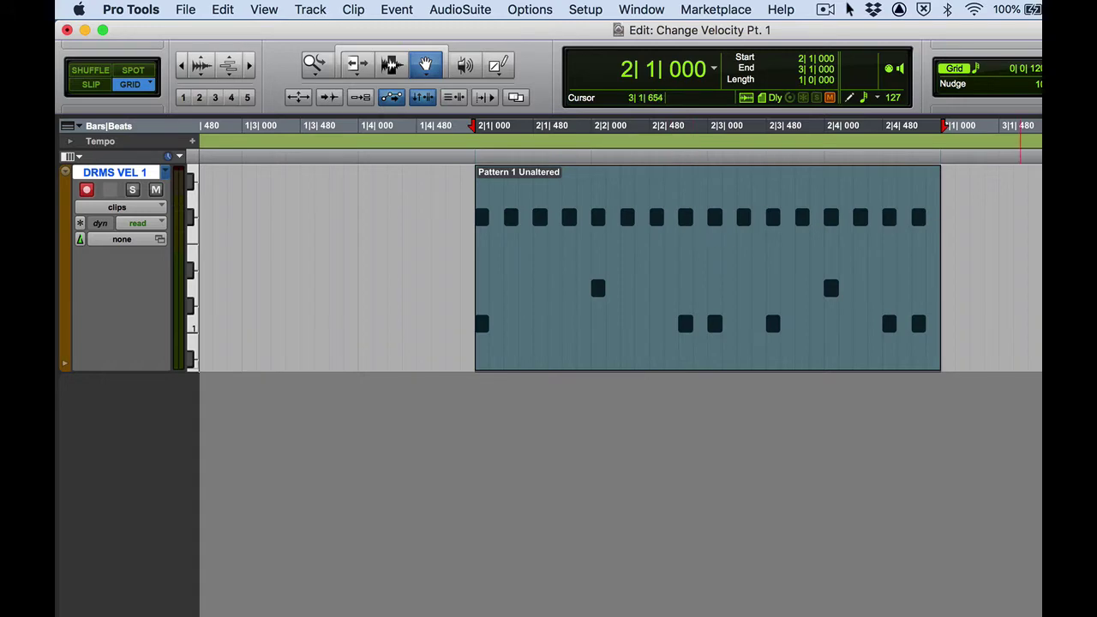
pyautogui.moveTo(1040, 111); pyautogui.dragTo(583, 50)
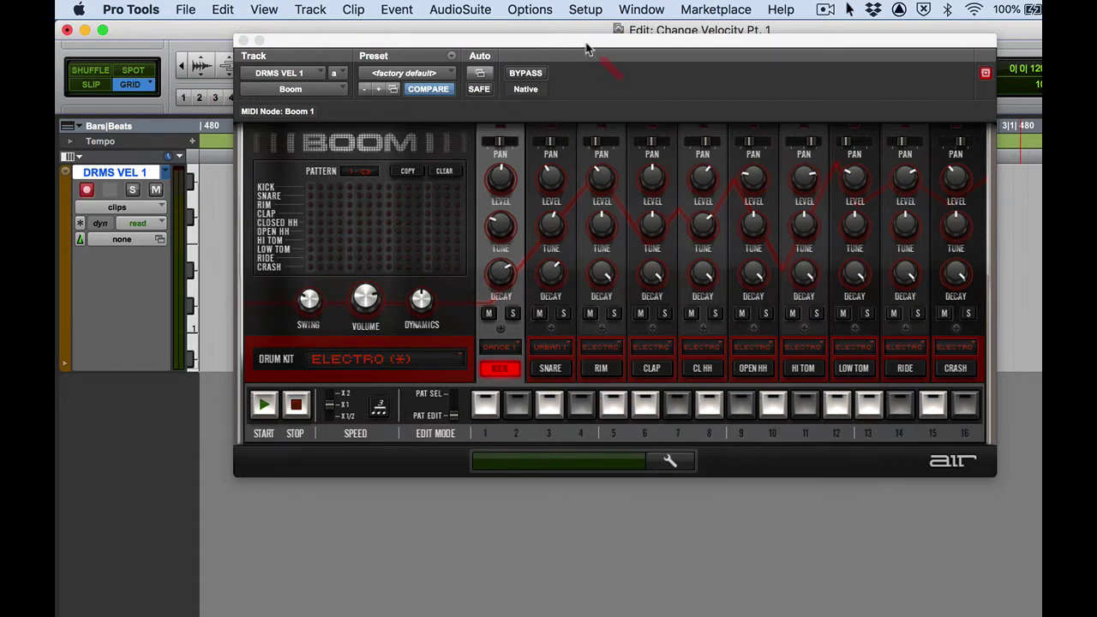
# Drag the Boom plugin window off to the right to uncover the Pattern 1 Unaltered clip.
pyautogui.moveTo(311, 42); pyautogui.dragTo(1042, 42)
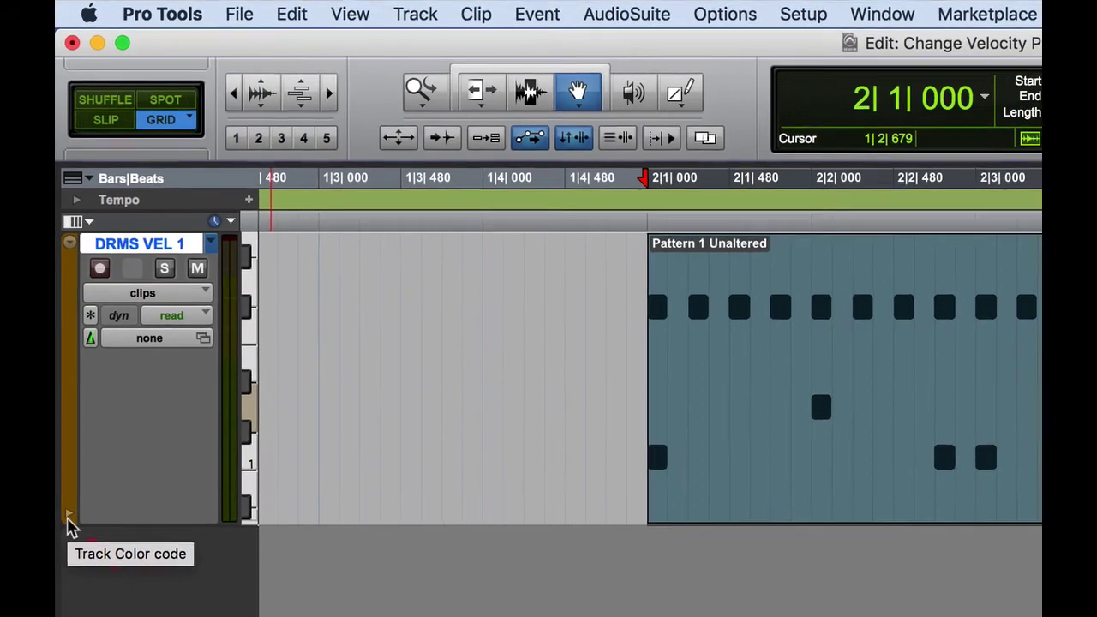
# Switch DRMS VEL 1 from velocity view to notes view and add a velocity lane beneath it.
pyautogui.click(165, 300)
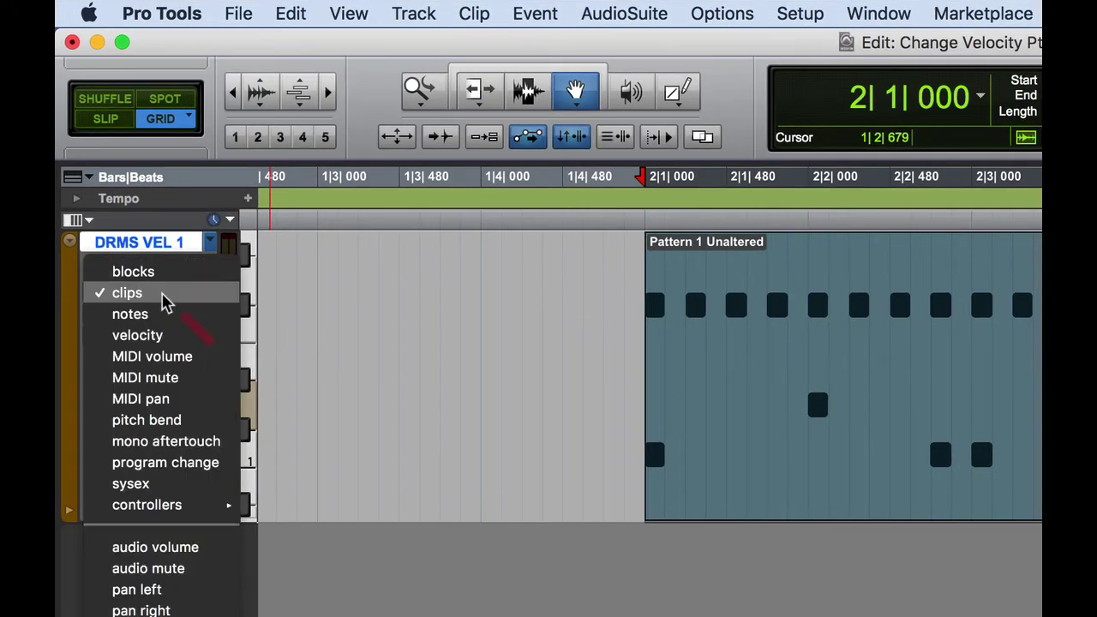
pyautogui.click(154, 335)
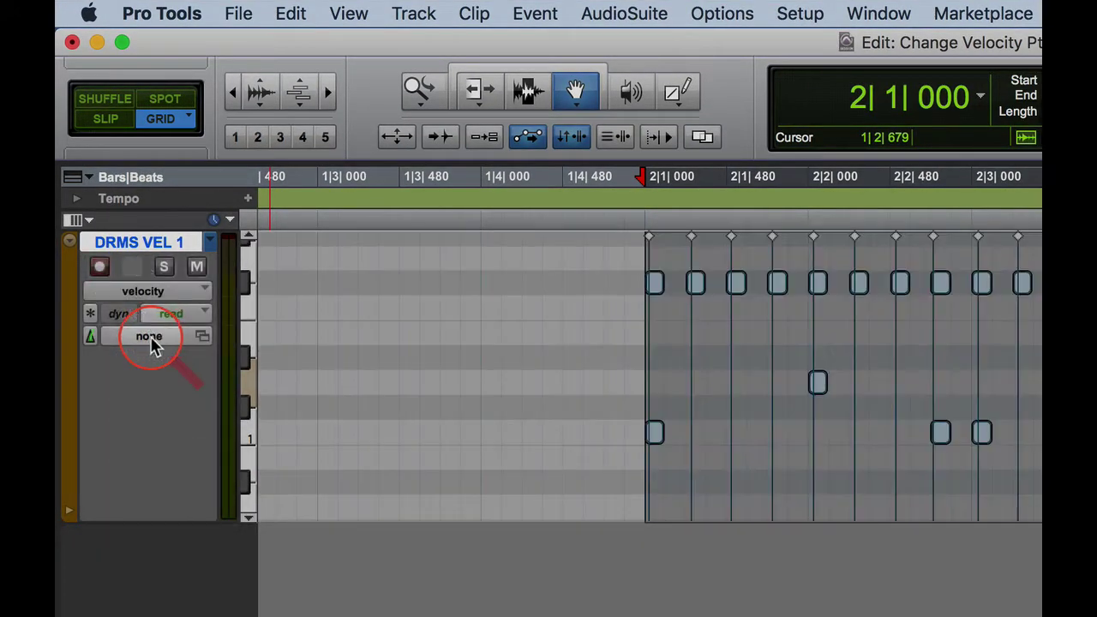
pyautogui.click(148, 292)
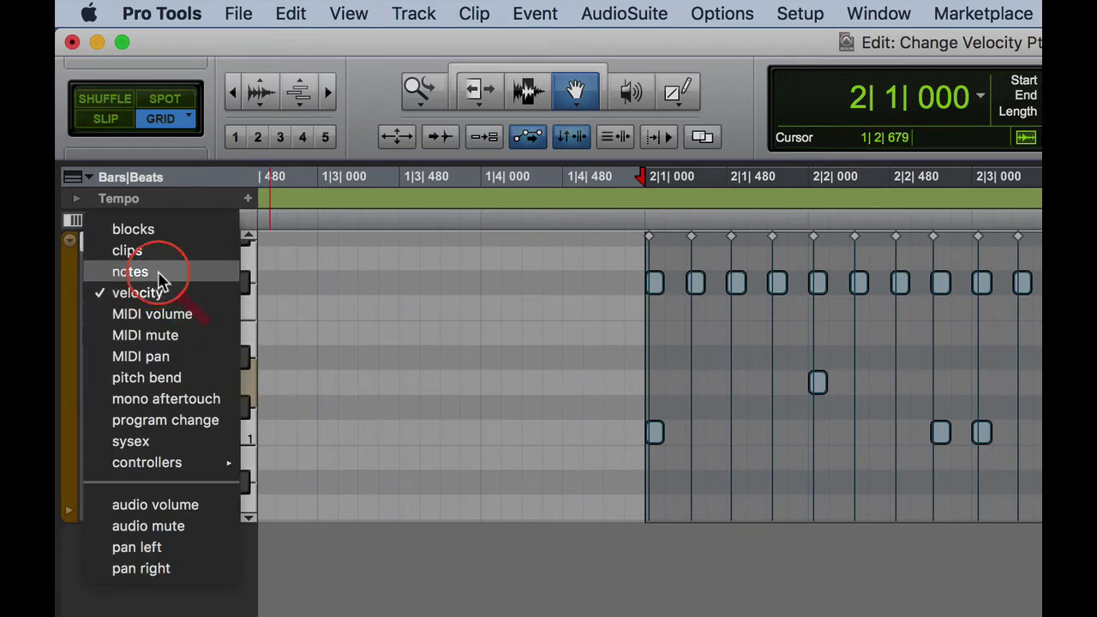
pyautogui.click(128, 273)
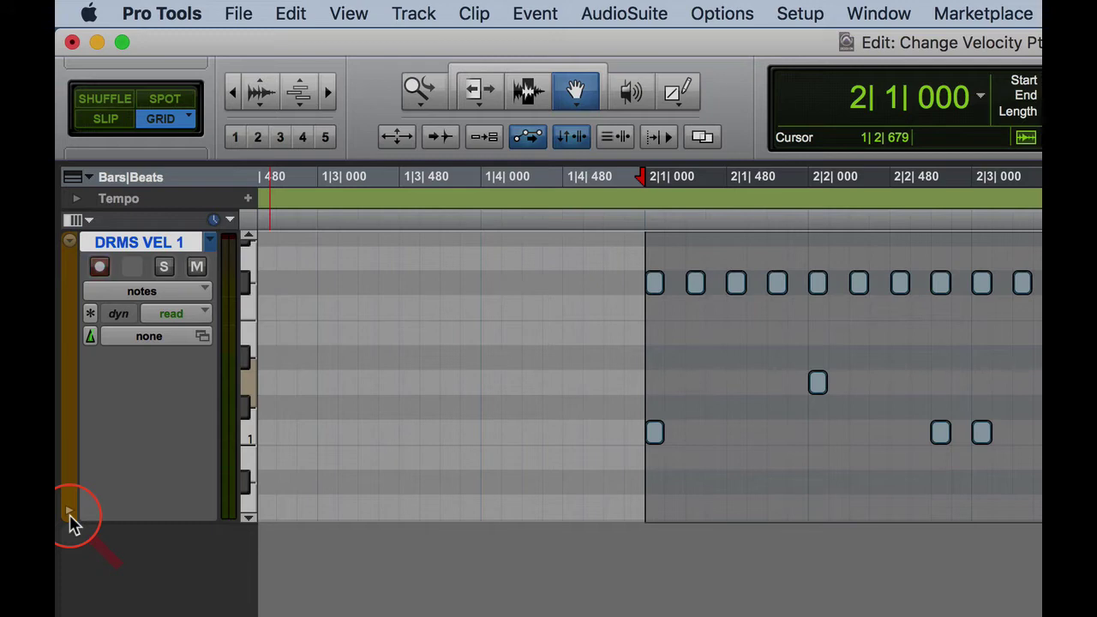
pyautogui.click(69, 514)
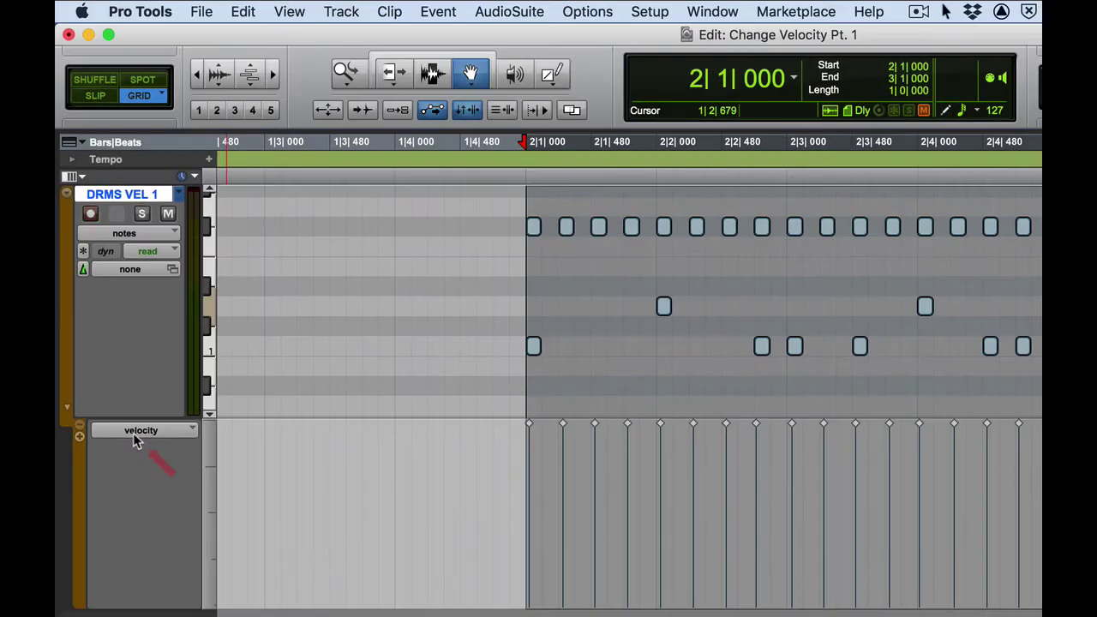
pyautogui.click(440, 264)
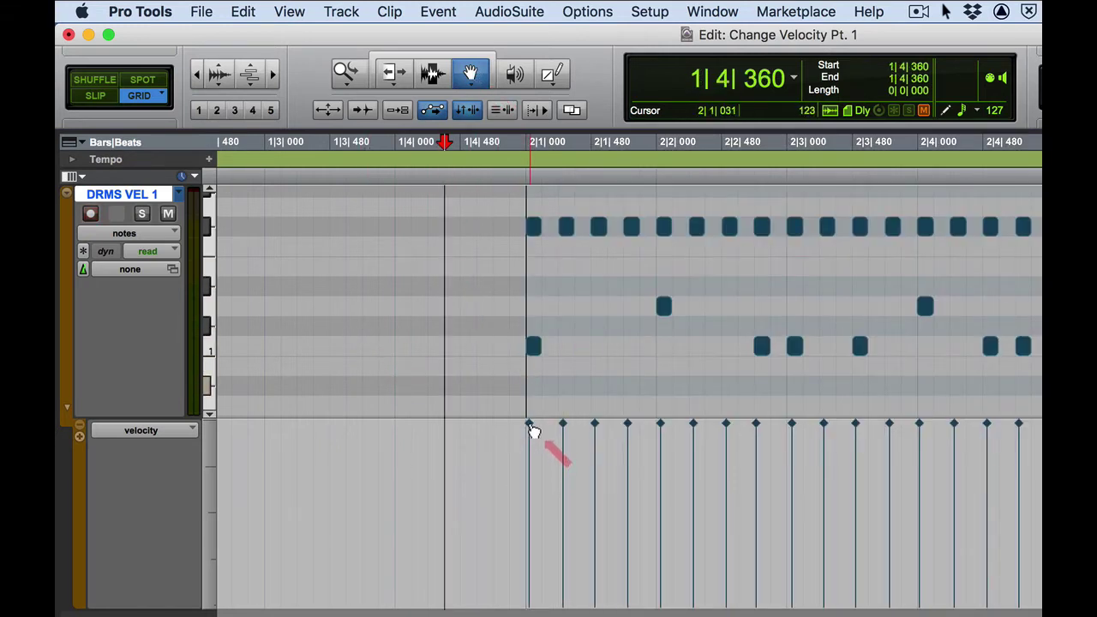
pyautogui.click(565, 227)
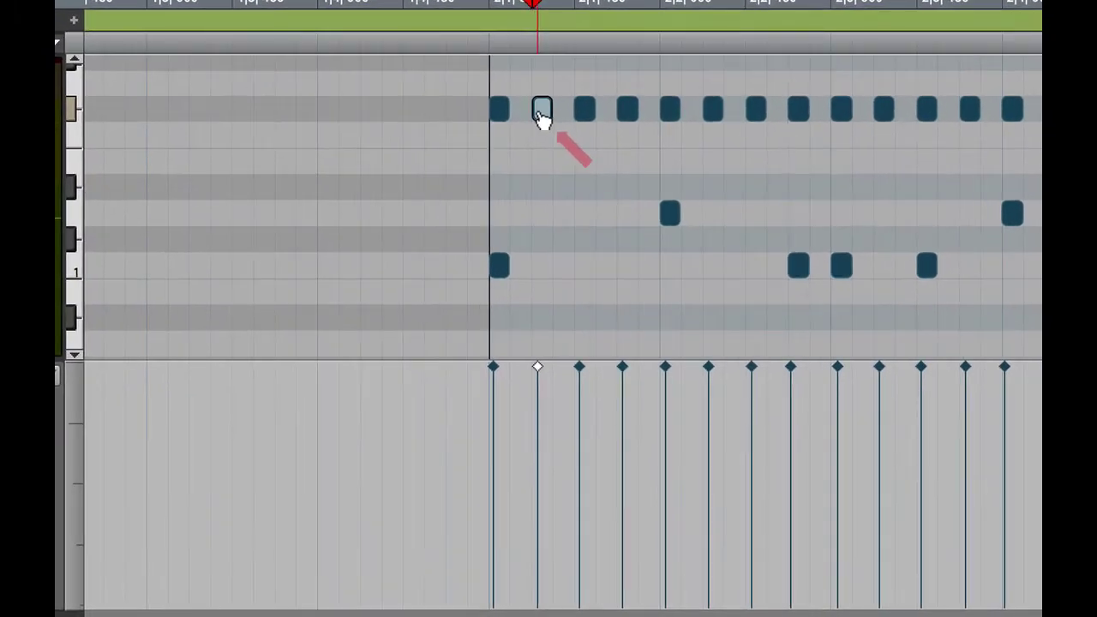
pyautogui.click(538, 368)
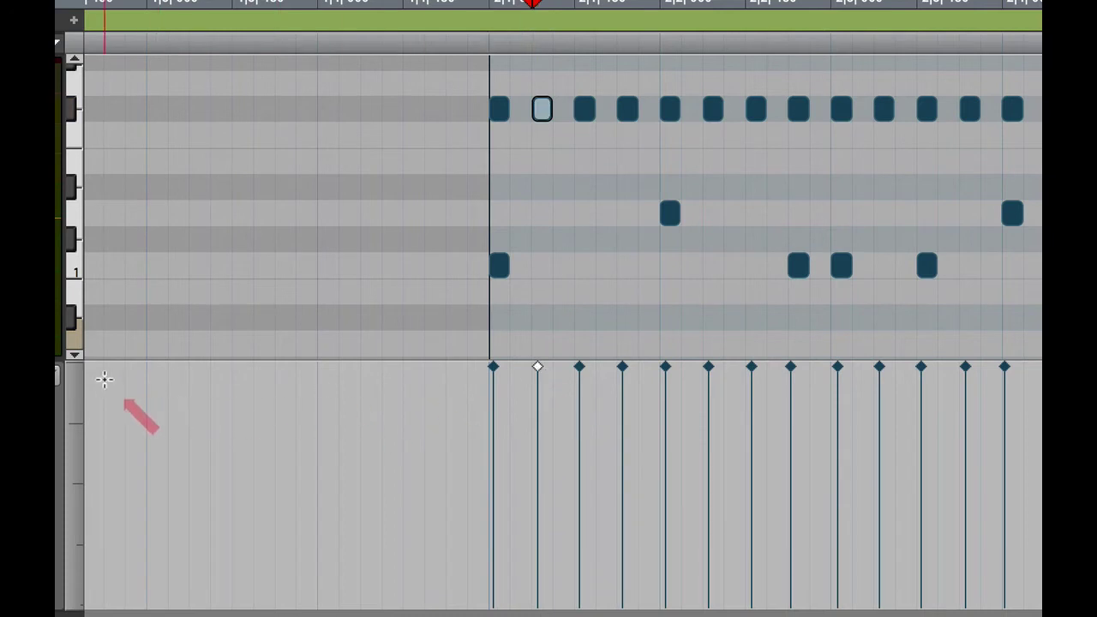
pyautogui.click(538, 369)
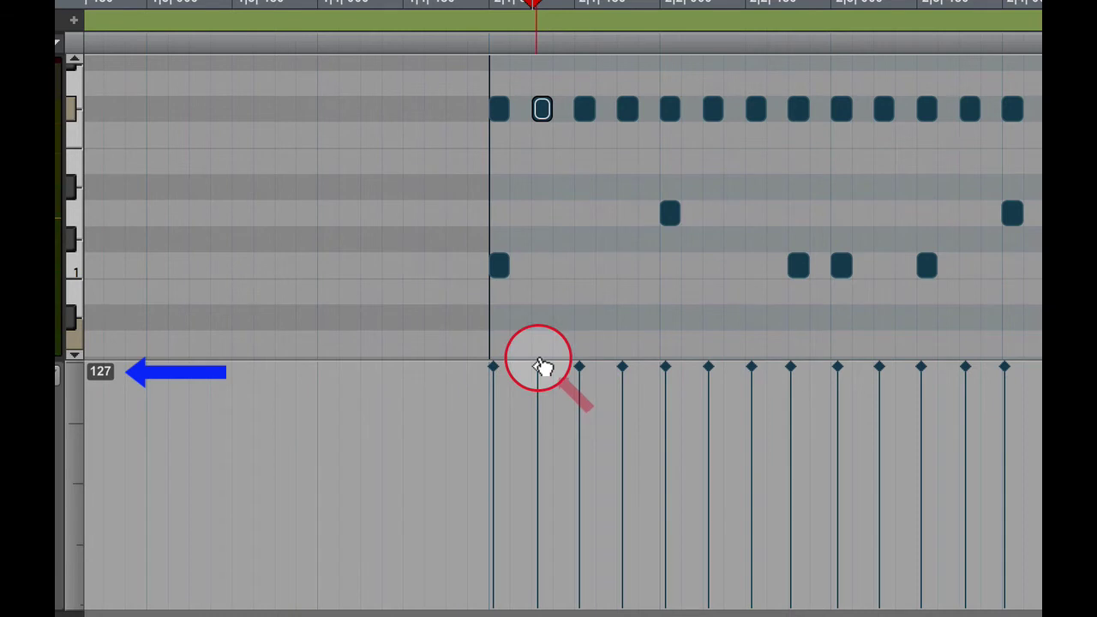
pyautogui.moveTo(540, 367)
pyautogui.mouseDown()
pyautogui.moveTo(553, 613)
pyautogui.moveTo(538, 595)
pyautogui.moveTo(542, 365)
pyautogui.mouseUp()
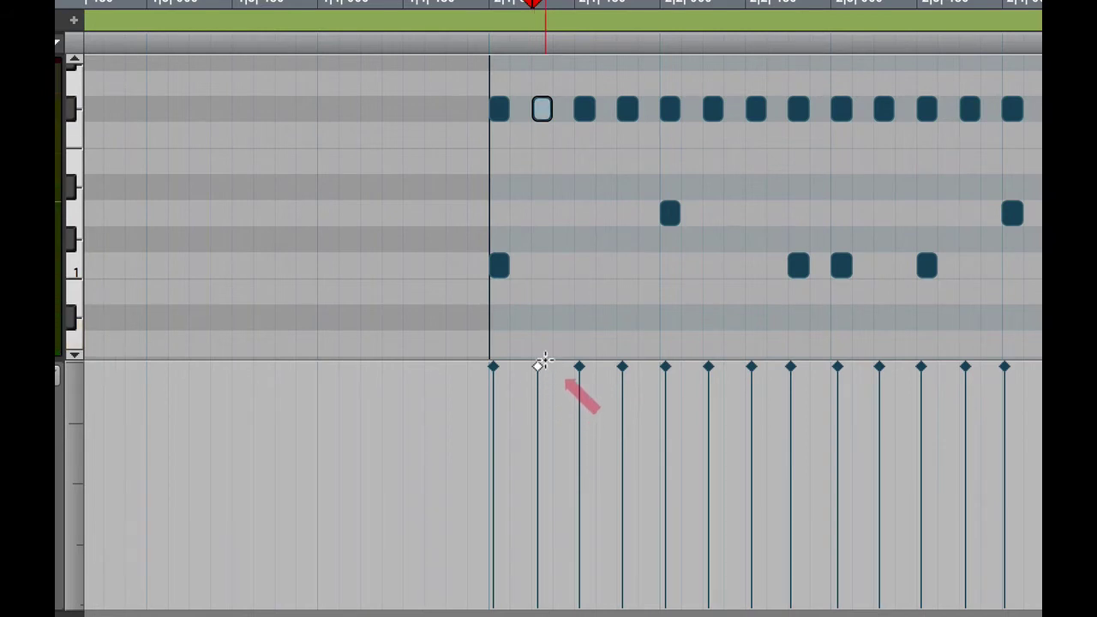
pyautogui.click(503, 272)
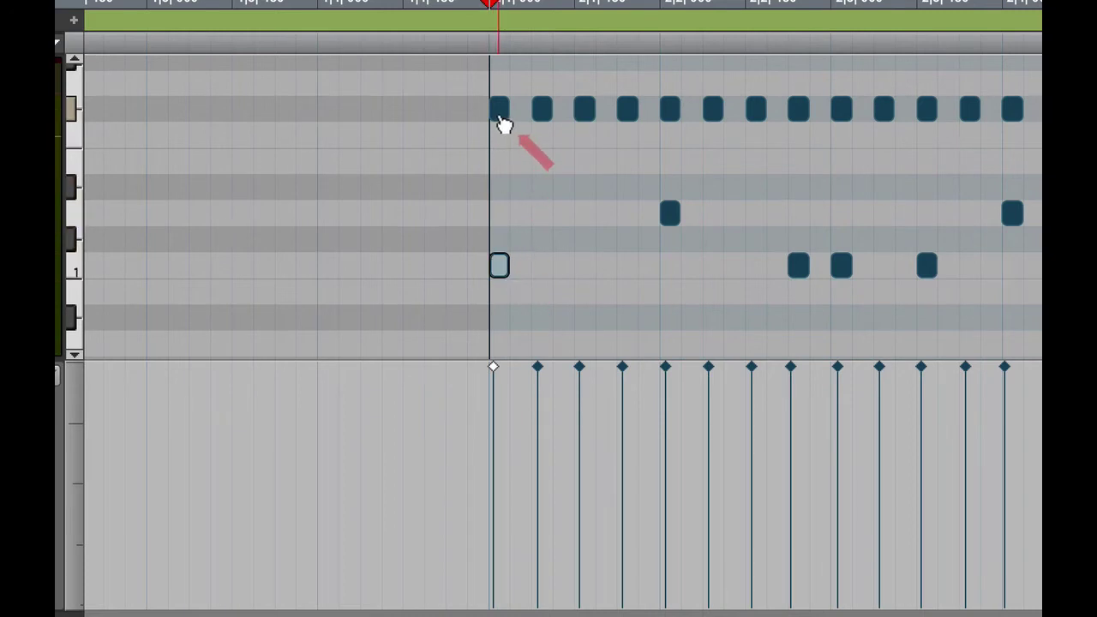
pyautogui.click(501, 111)
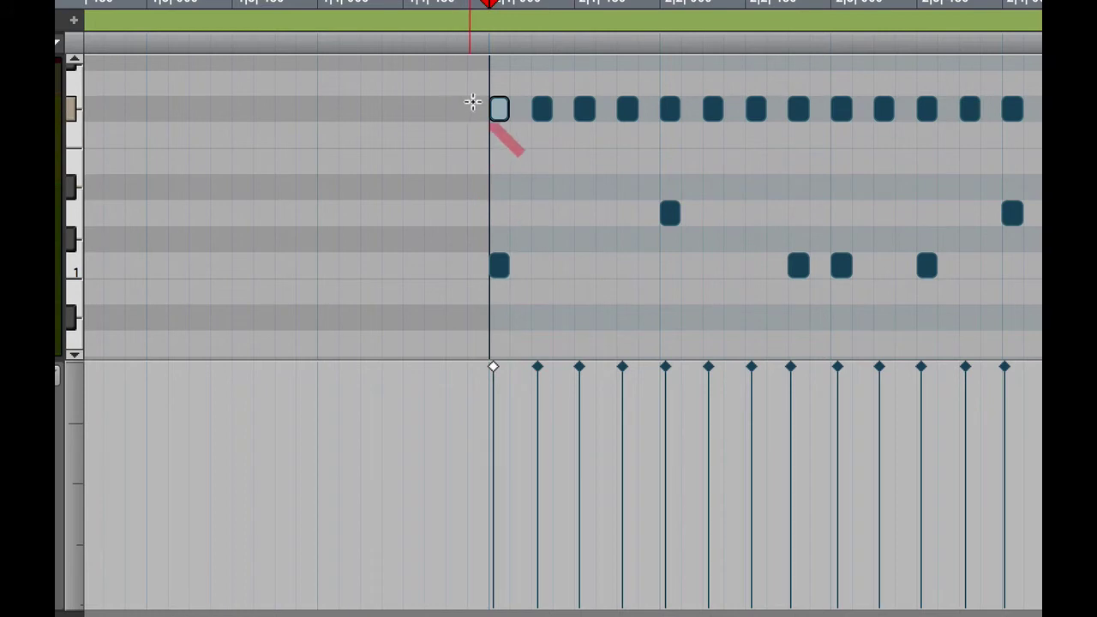
pyautogui.click(501, 113)
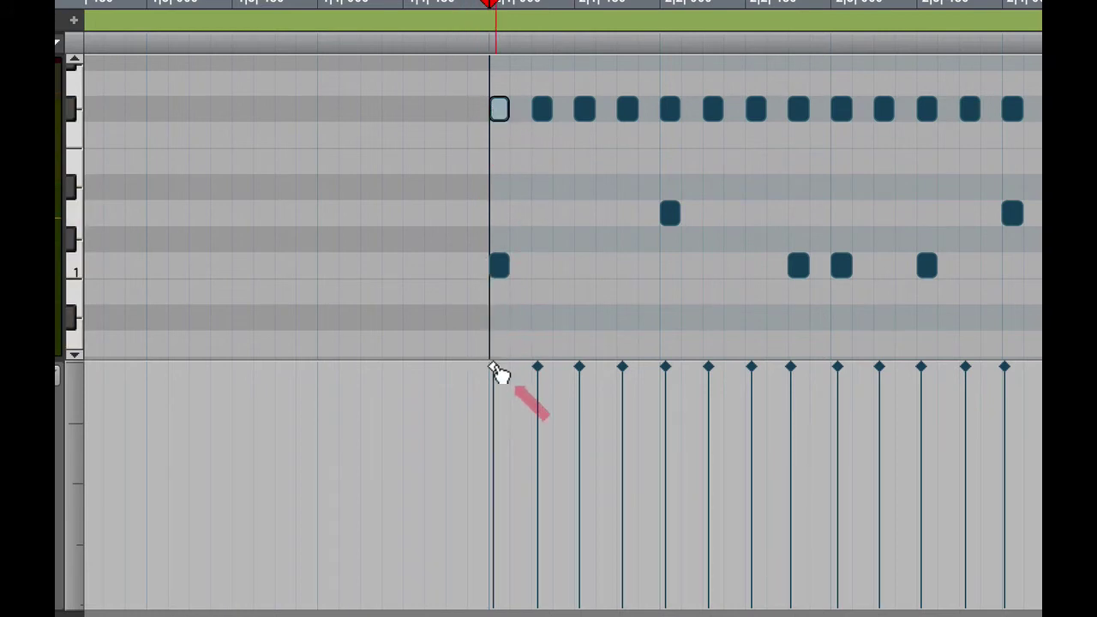
pyautogui.click(495, 370)
pyautogui.moveTo(495, 374); pyautogui.dragTo(496, 426)
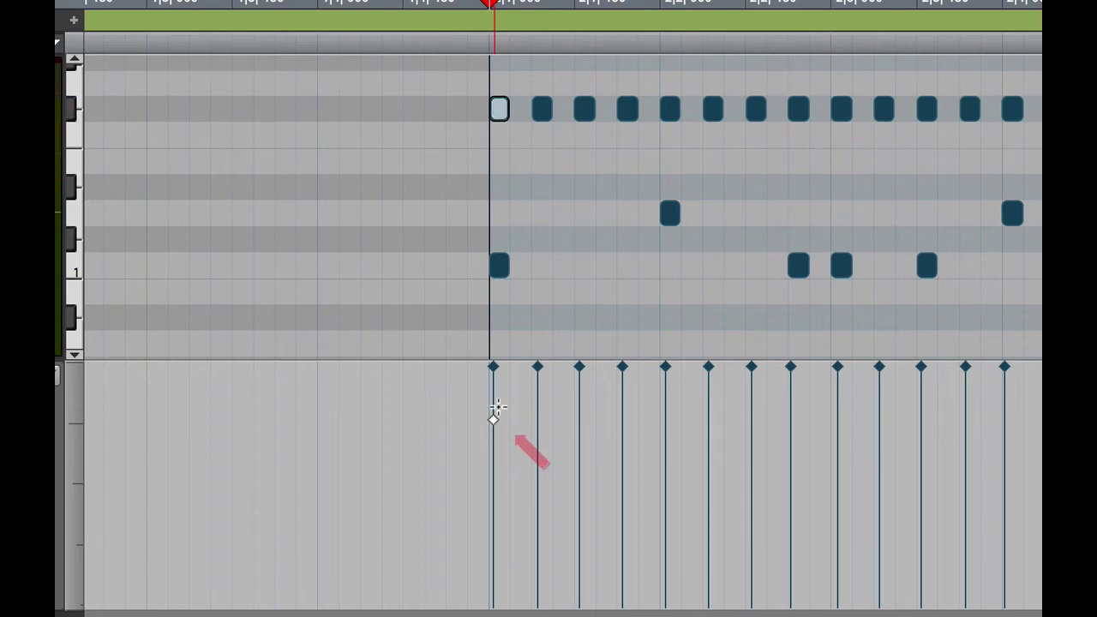
pyautogui.click(494, 370)
pyautogui.moveTo(497, 374)
pyautogui.mouseDown()
pyautogui.moveTo(497, 416)
pyautogui.moveTo(506, 376)
pyautogui.mouseUp()
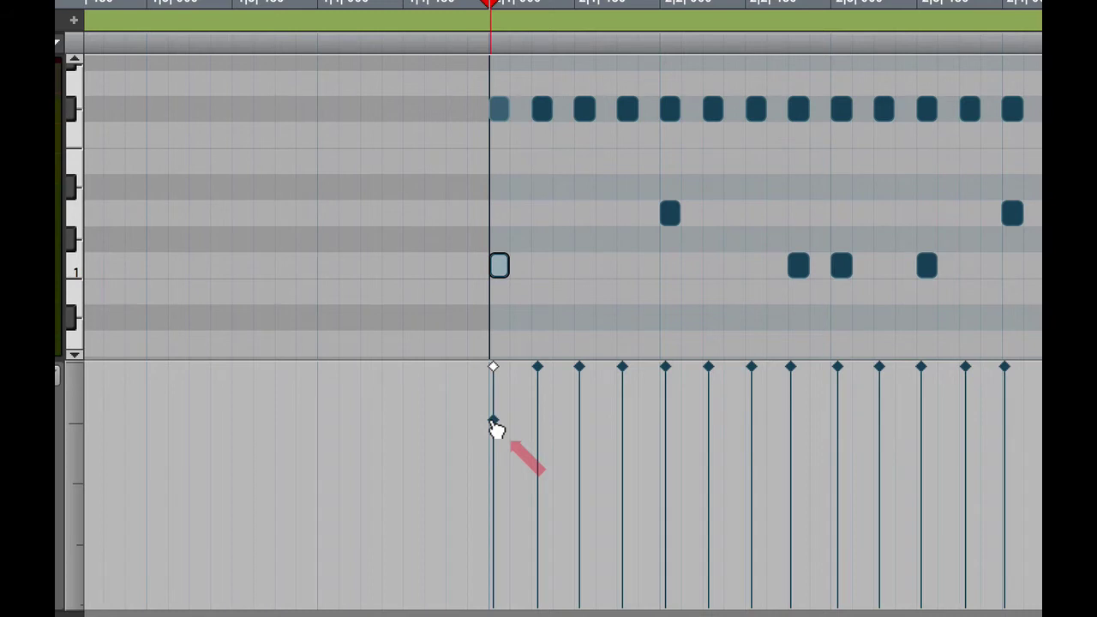
pyautogui.moveTo(496, 428); pyautogui.dragTo(487, 361)
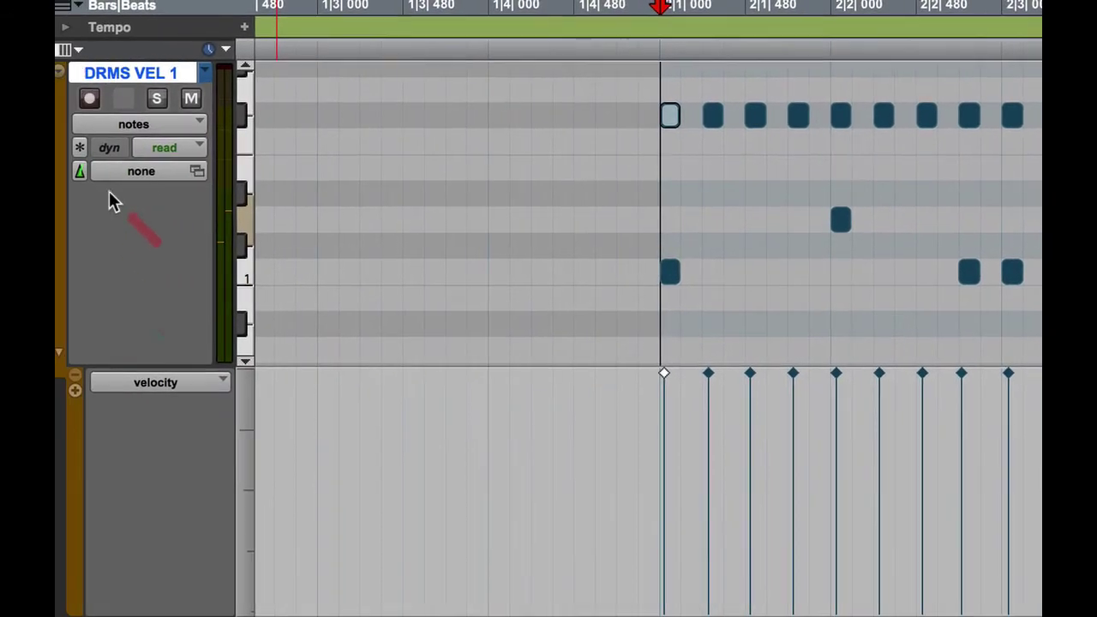
# Hide the velocity lane, return DRMS VEL 1 to clips view, and select the Pattern 1 Unaltered clip.
pyautogui.click(72, 354)
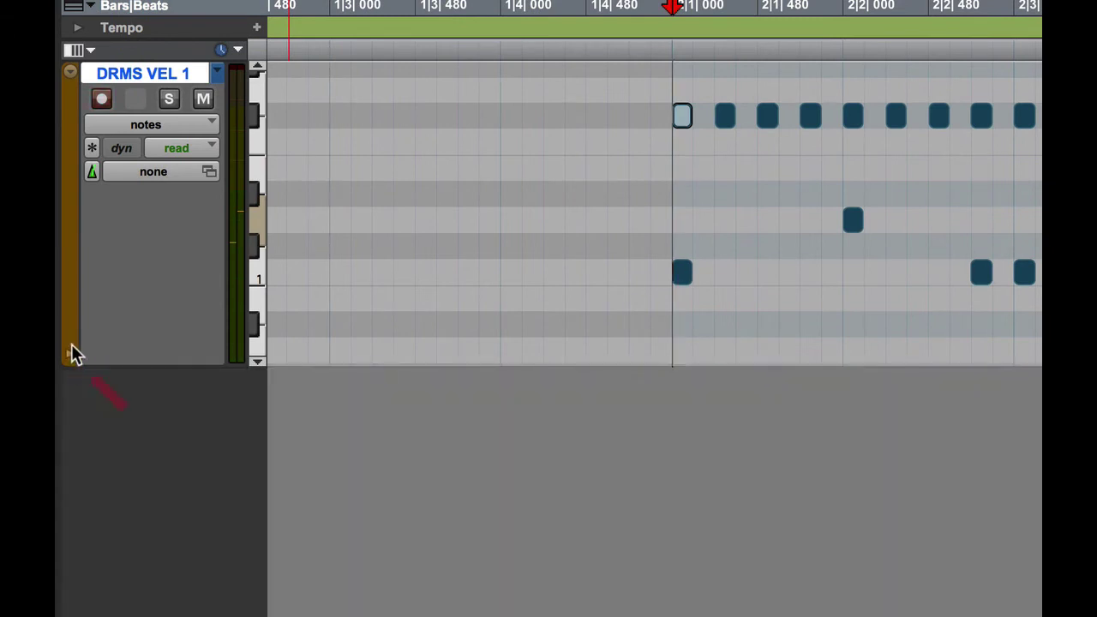
pyautogui.click(161, 123)
pyautogui.click(161, 104)
pyautogui.click(758, 222)
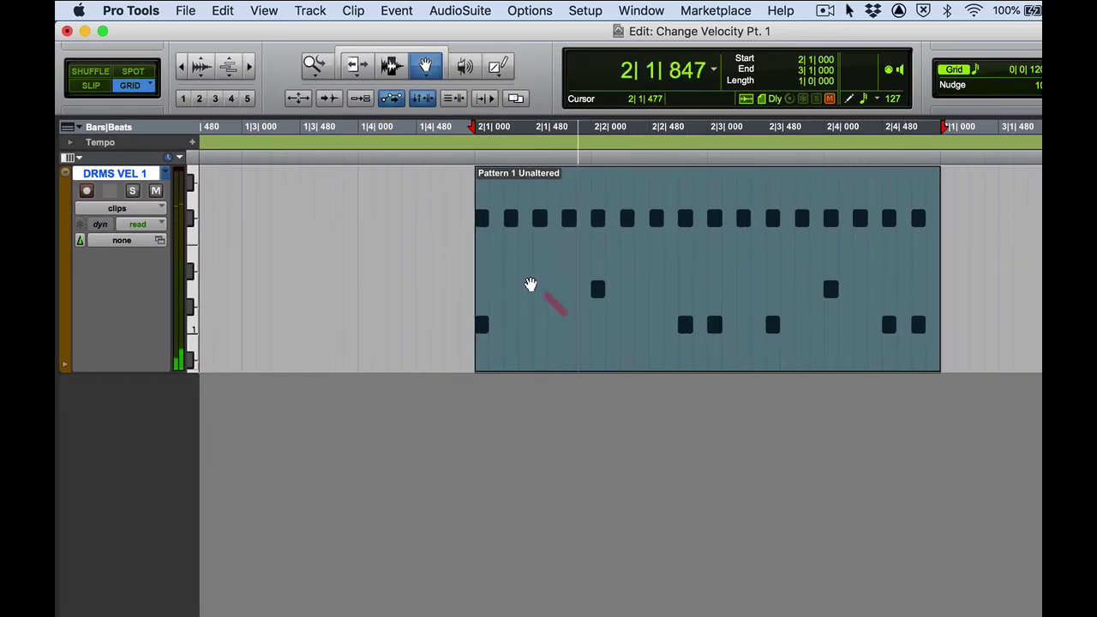
pyautogui.click(165, 174)
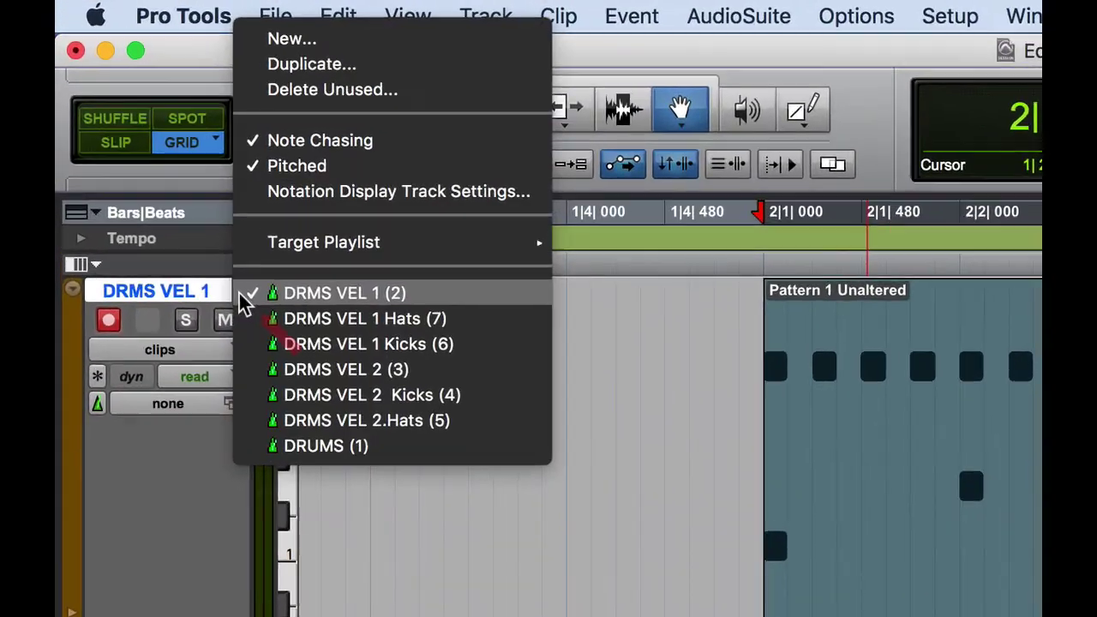
# Audition the DRMS VEL 2 playlist, then switch back to DRMS VEL 1 and play it for comparison.
pyautogui.click(302, 375)
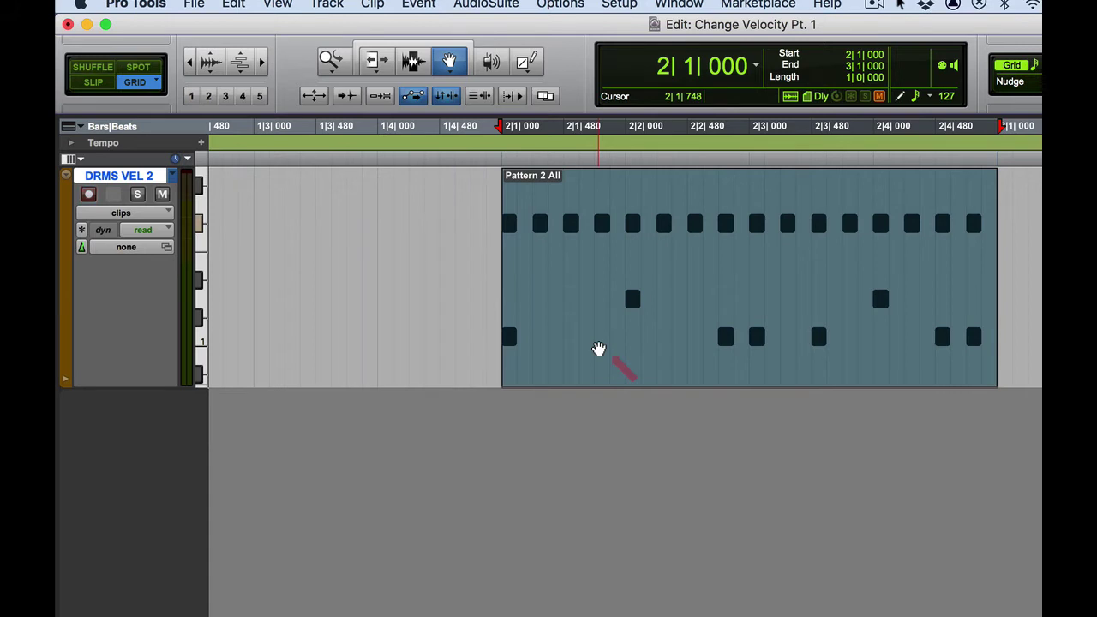
pyautogui.press('space')
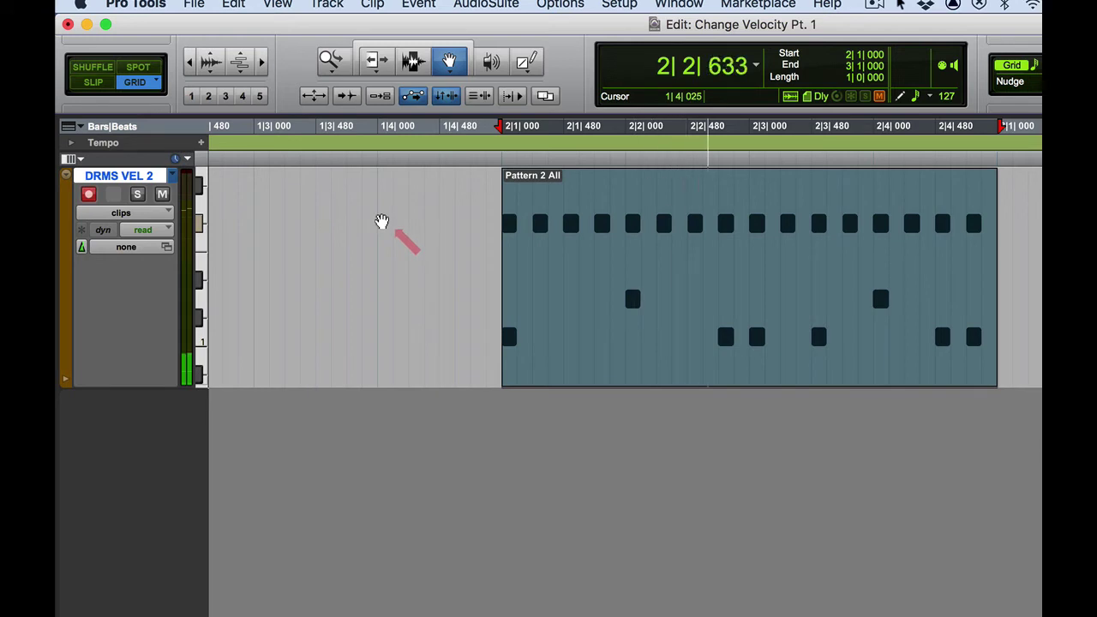
pyautogui.click(174, 181)
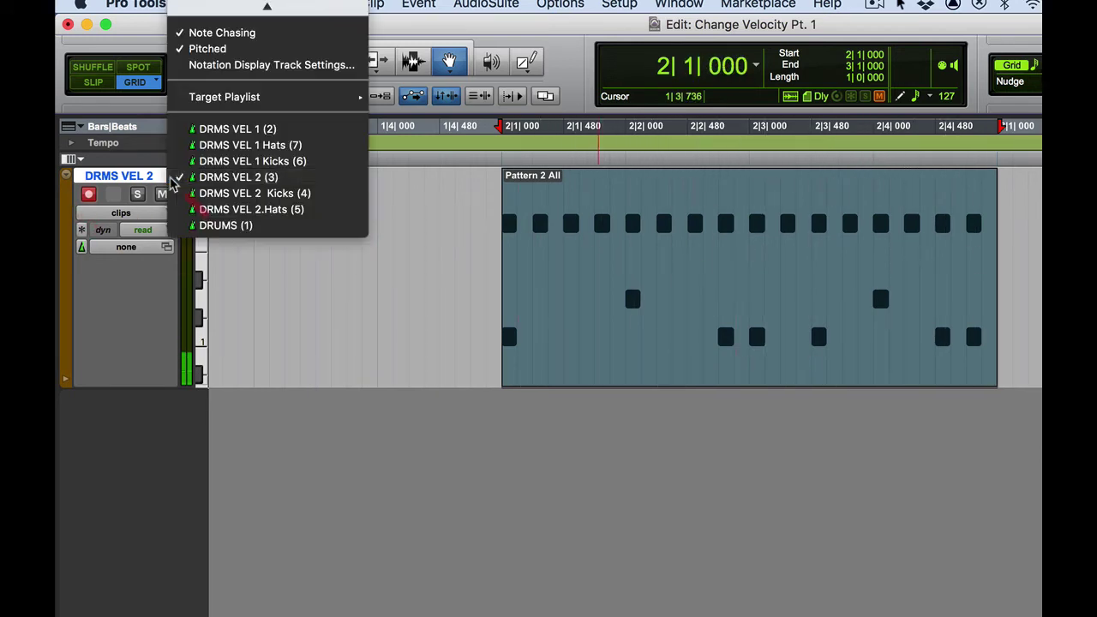
pyautogui.click(189, 132)
pyautogui.press('space')
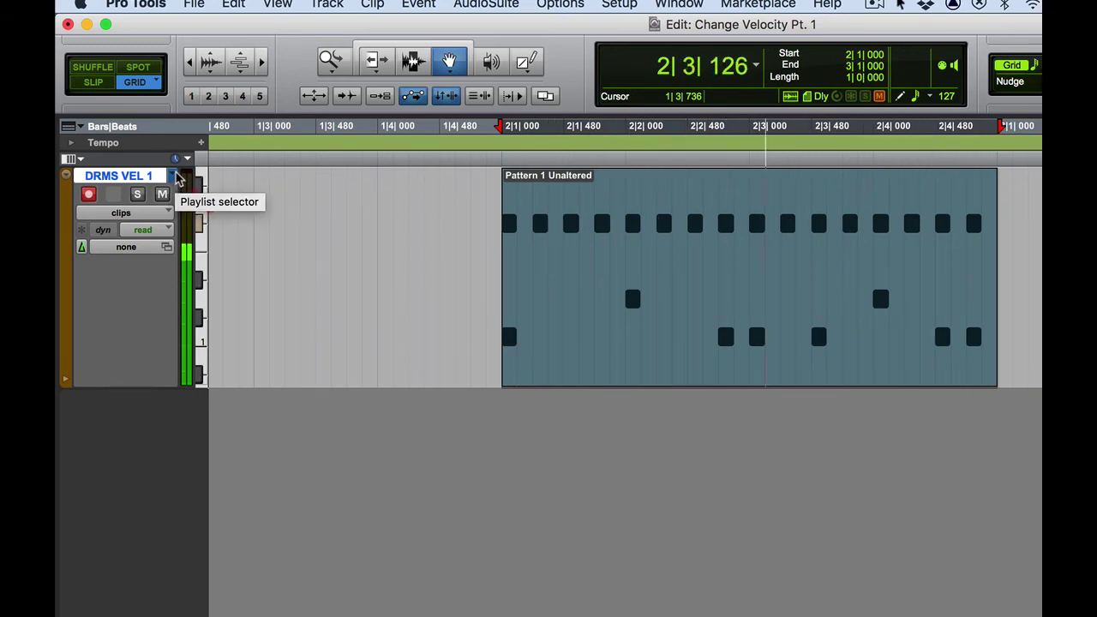
pyautogui.press('space')
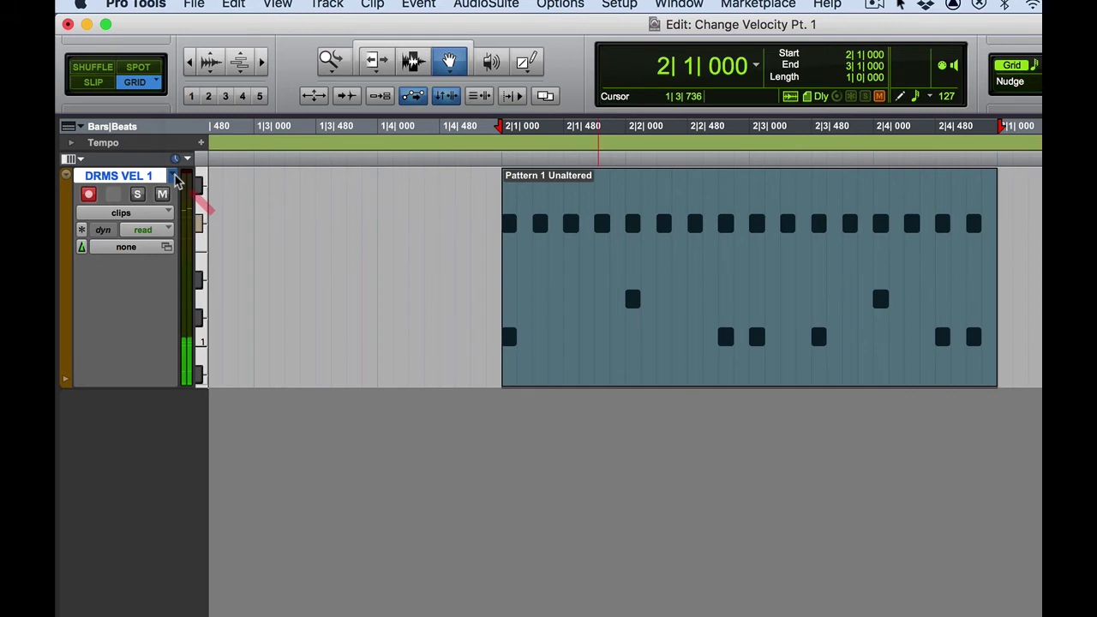
# Compare DRMS VEL 2 once more, return to DRMS VEL 1, and pick a notes track view.
pyautogui.click(175, 177)
pyautogui.click(195, 227)
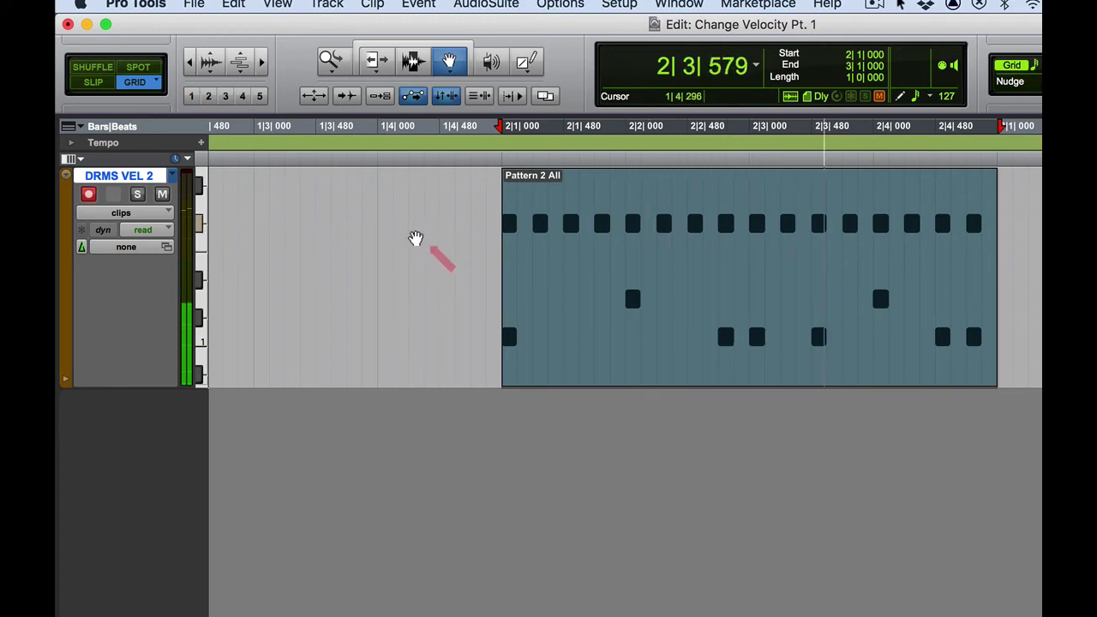
pyautogui.press('space')
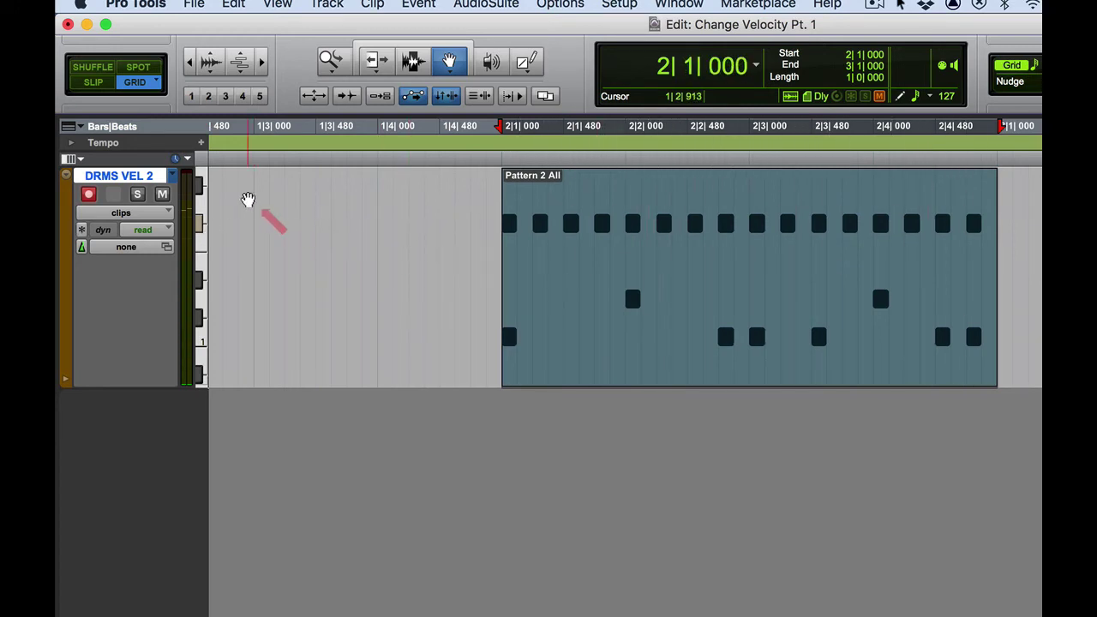
pyautogui.click(173, 178)
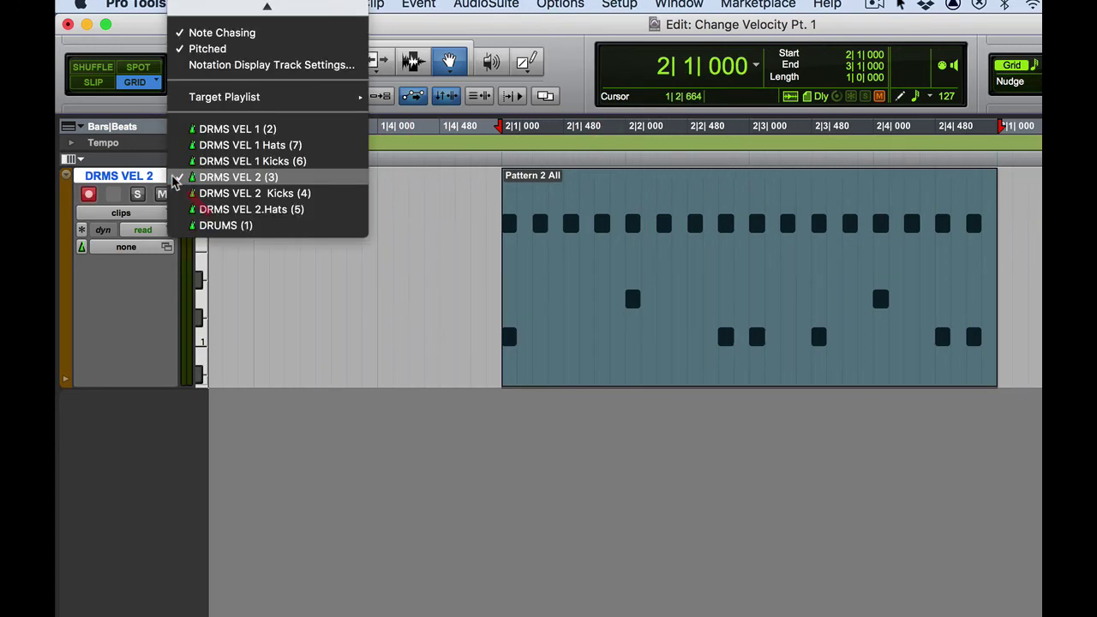
pyautogui.click(221, 130)
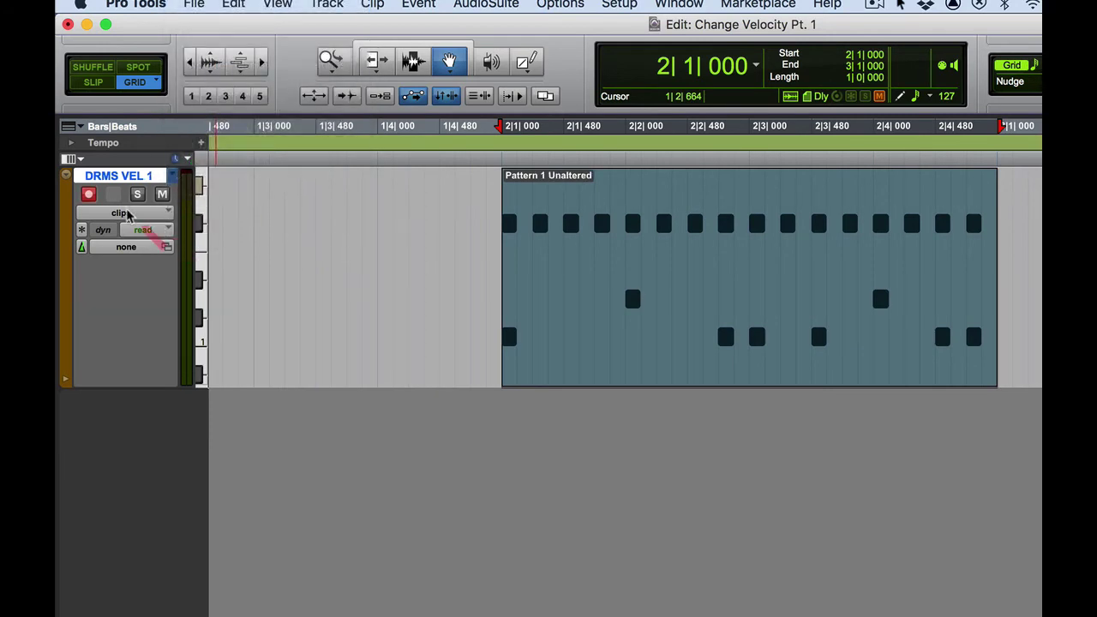
pyautogui.click(124, 214)
pyautogui.click(218, 214)
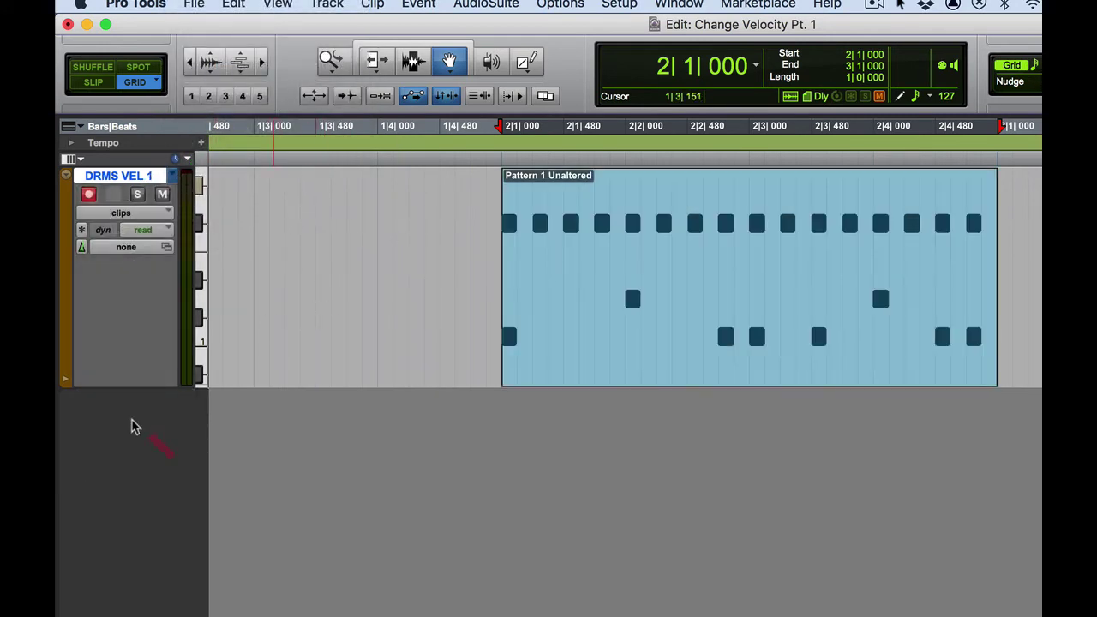
pyautogui.click(92, 217)
# Show notes with a velocity lane, then switch to DRMS VEL 2 and play its varied velocities.
pyautogui.click(112, 229)
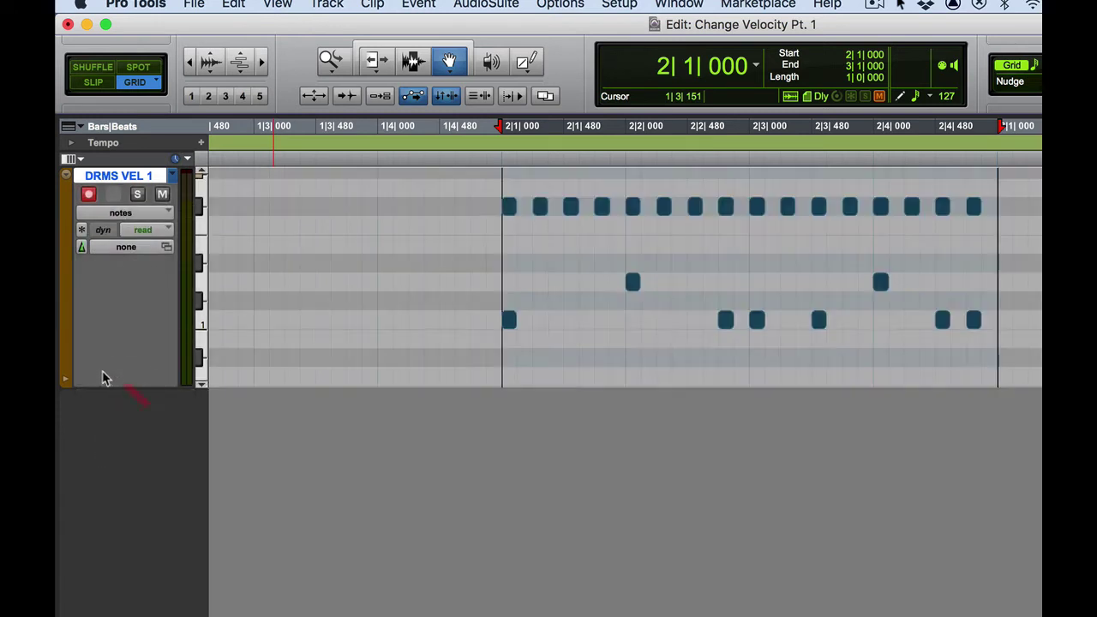
pyautogui.click(67, 382)
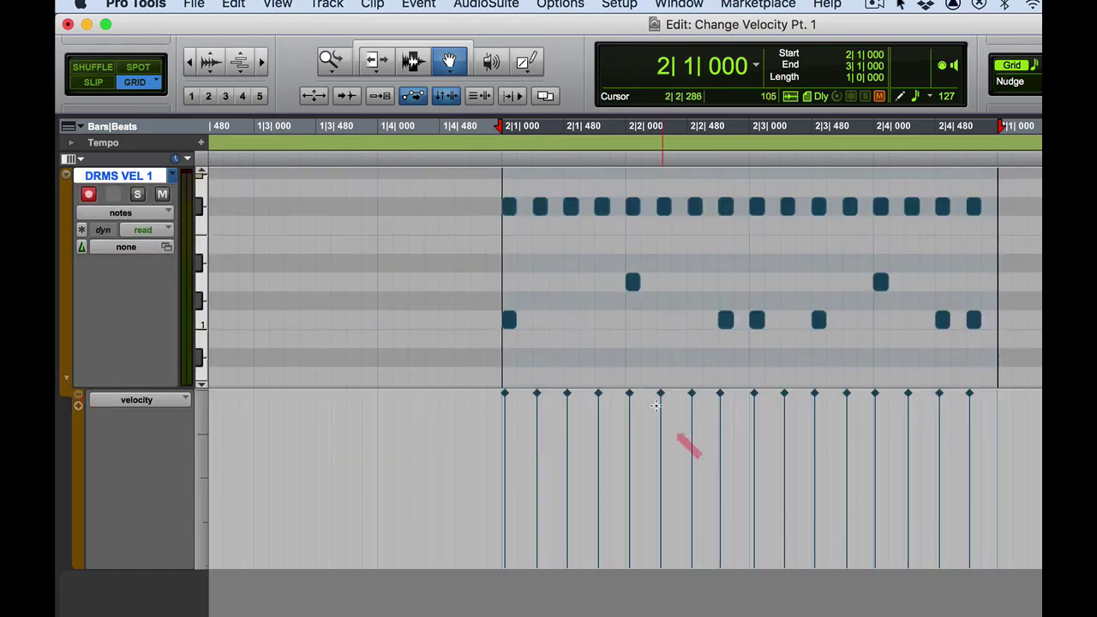
pyautogui.click(172, 179)
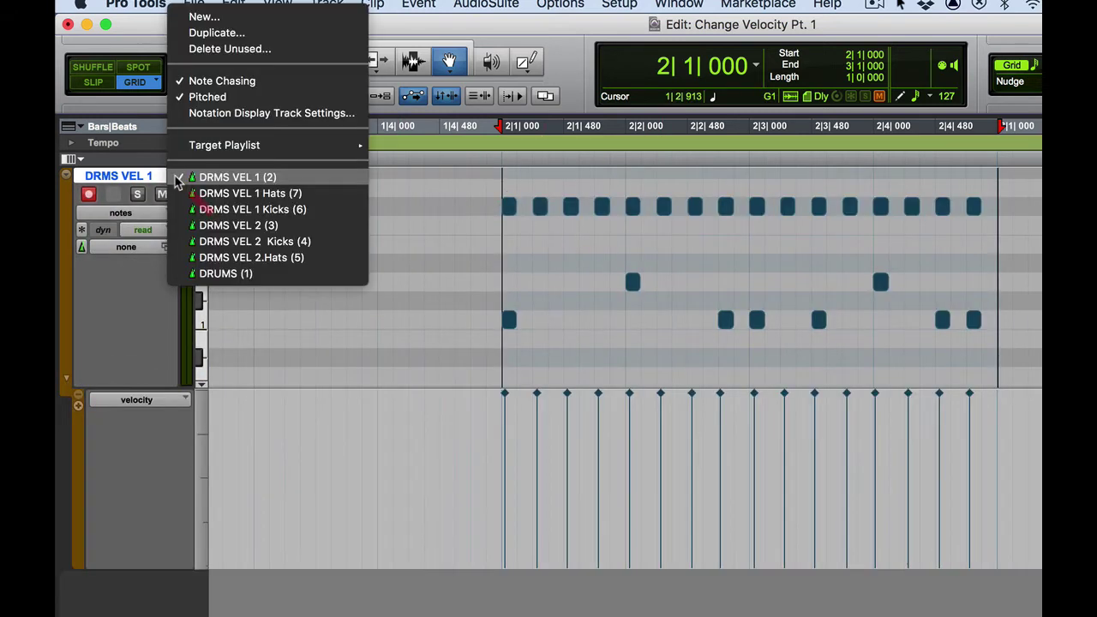
pyautogui.click(206, 226)
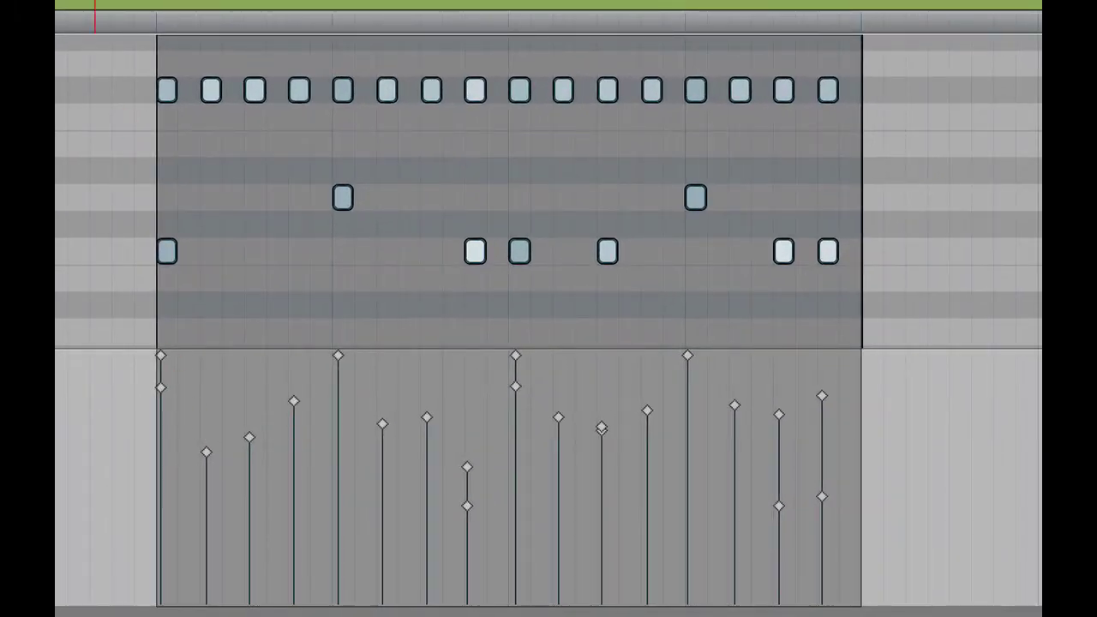
pyautogui.click(89, 393)
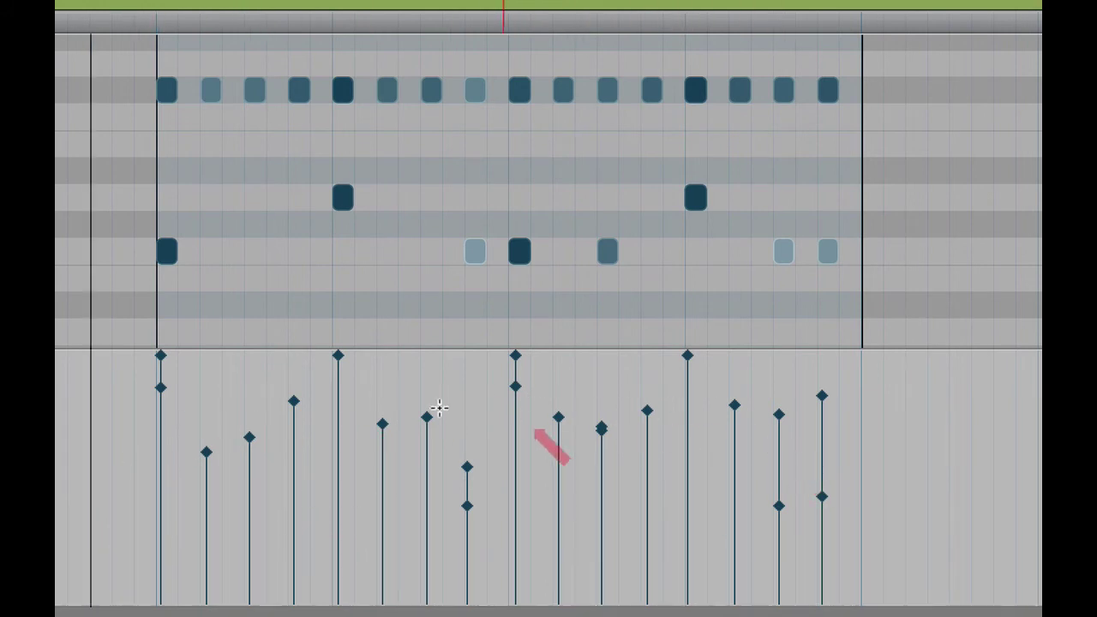
pyautogui.press('space')
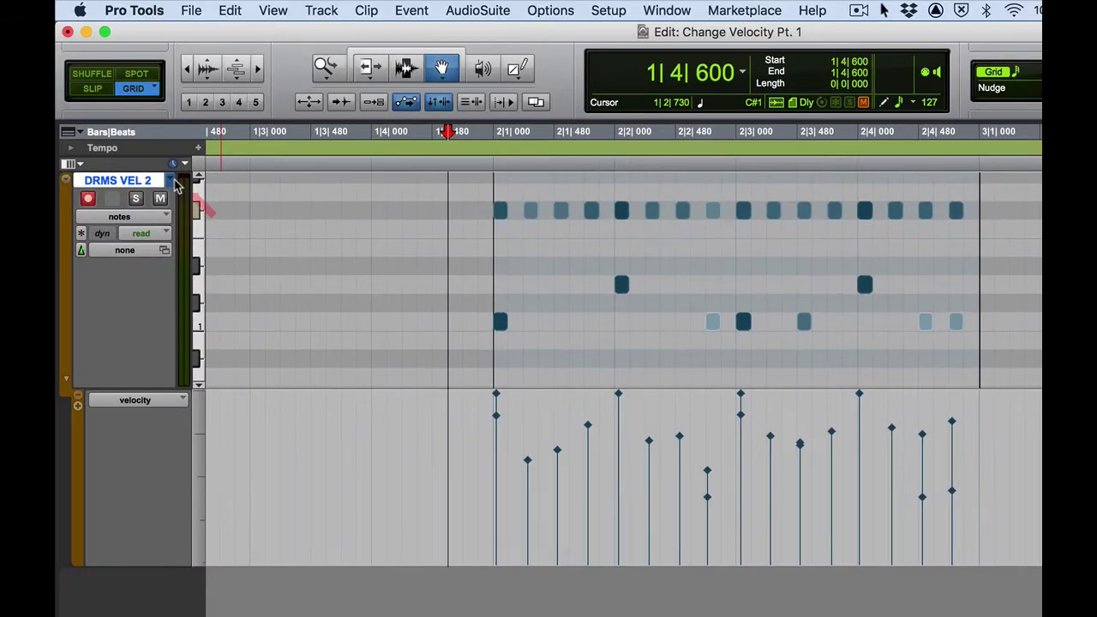
pyautogui.click(93, 153)
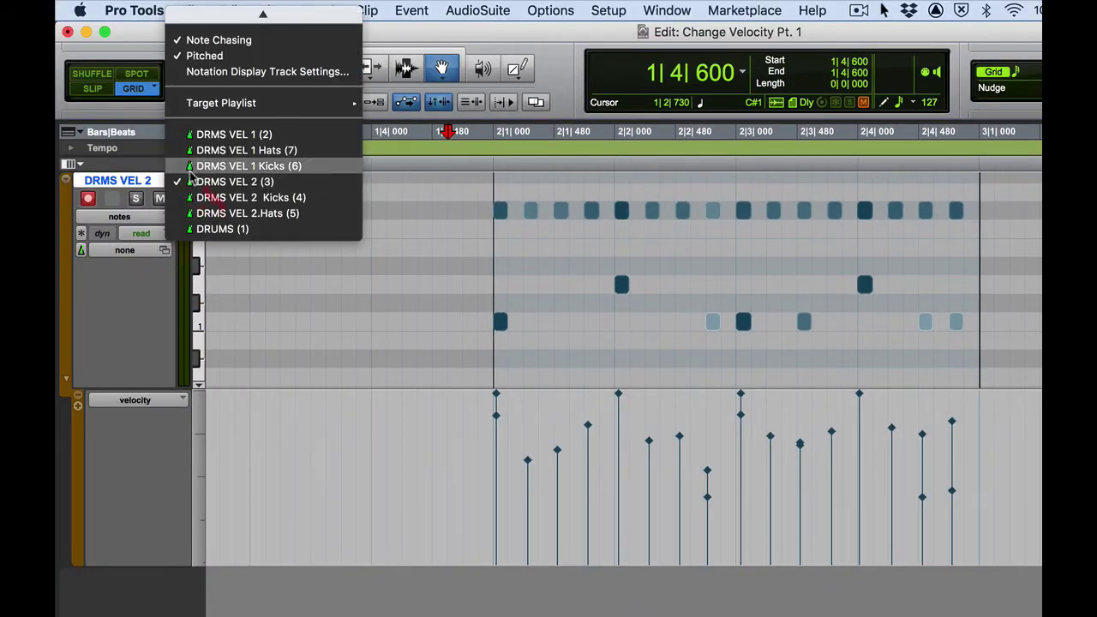
# Load DRMS VEL 1 Kicks and audition bar 2 (2|1|000–3|1|000) using the Selector tool.
pyautogui.click(199, 167)
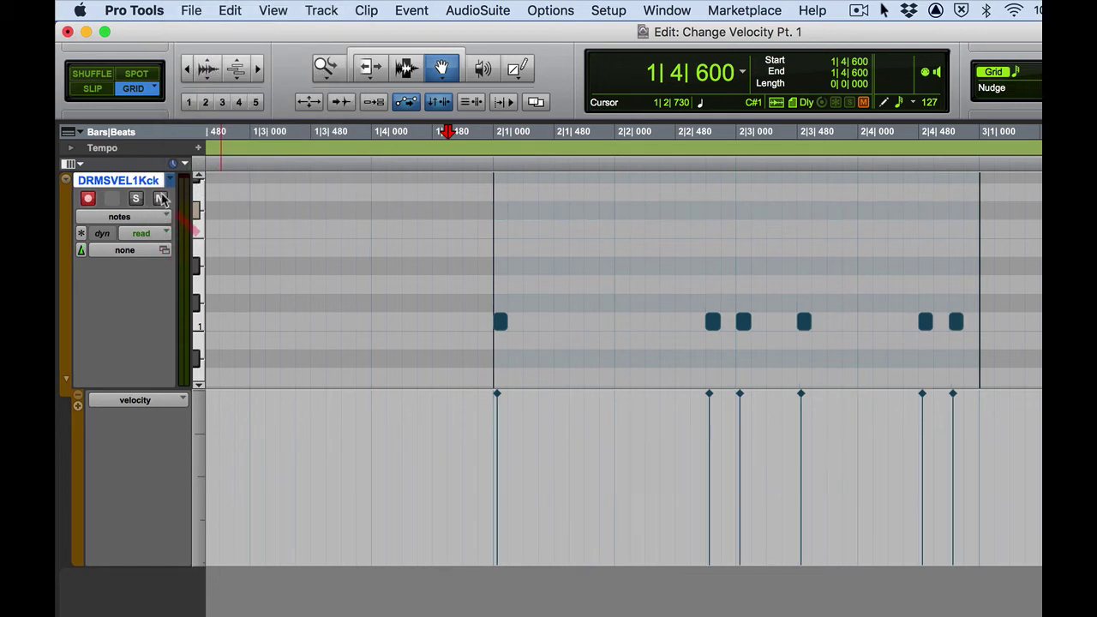
pyautogui.click(406, 68)
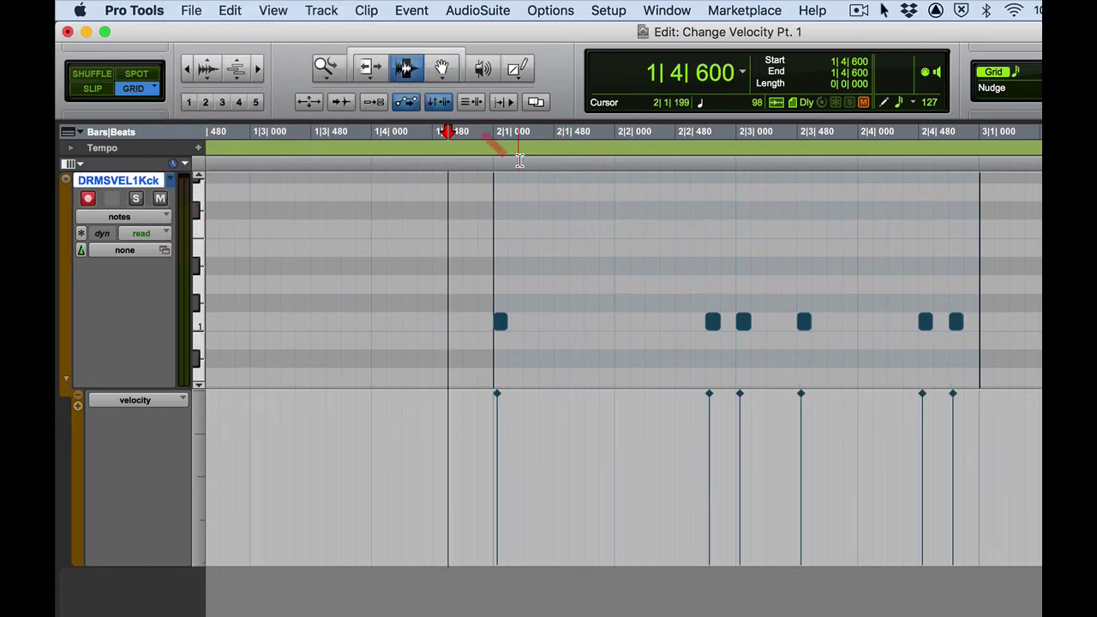
pyautogui.moveTo(498, 220); pyautogui.dragTo(967, 237)
pyautogui.press('space')
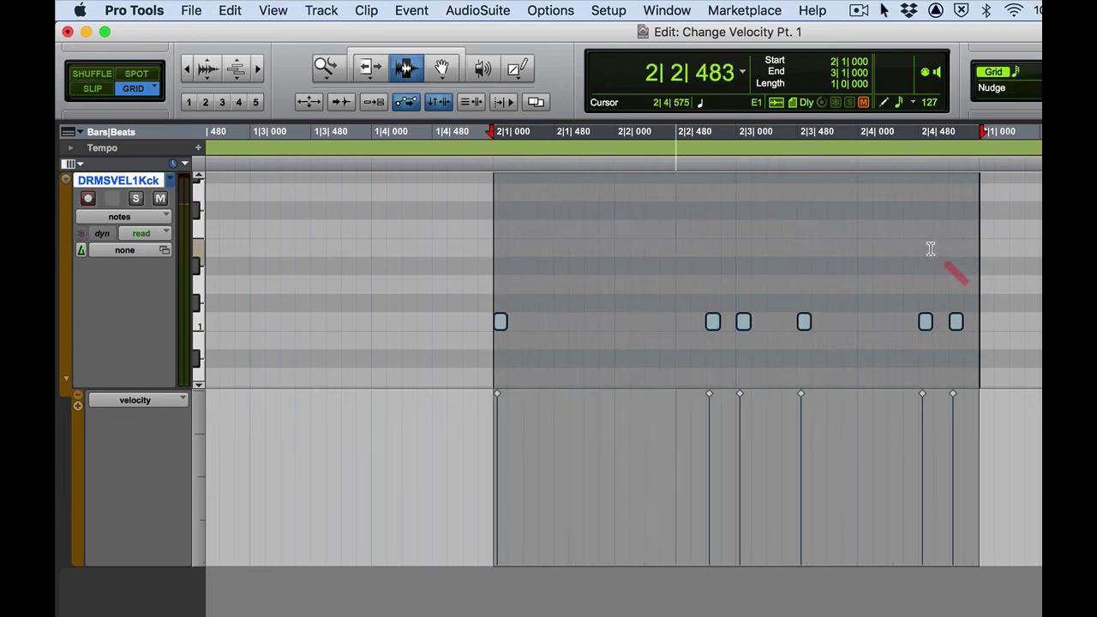
pyautogui.press('space')
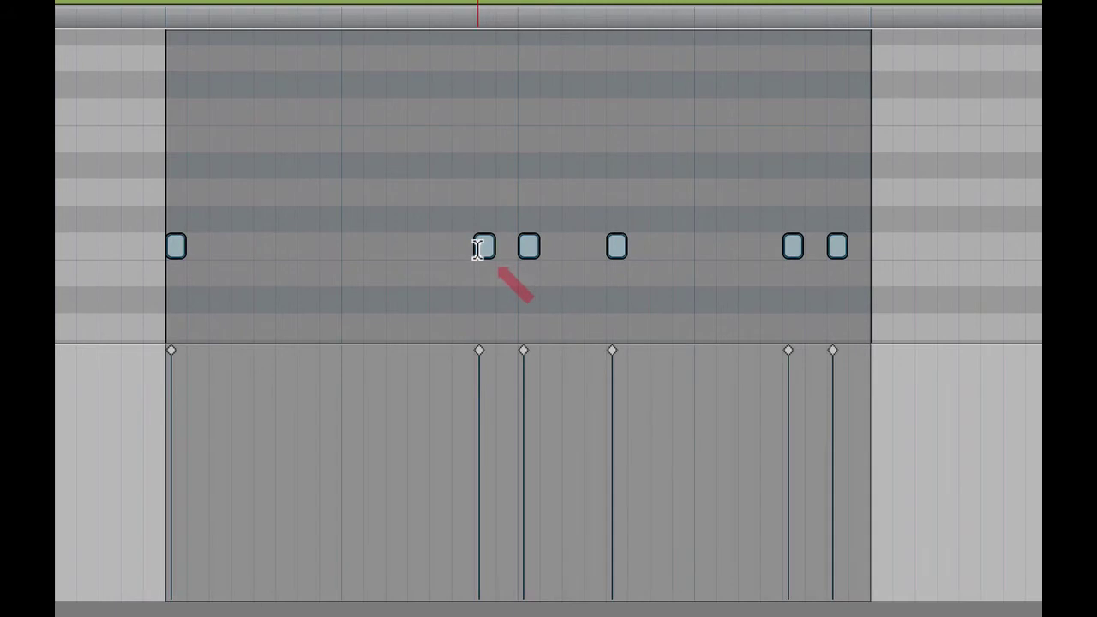
# Select single kick notes, then all six kick notes together.
pyautogui.click(480, 248)
pyautogui.click(797, 249)
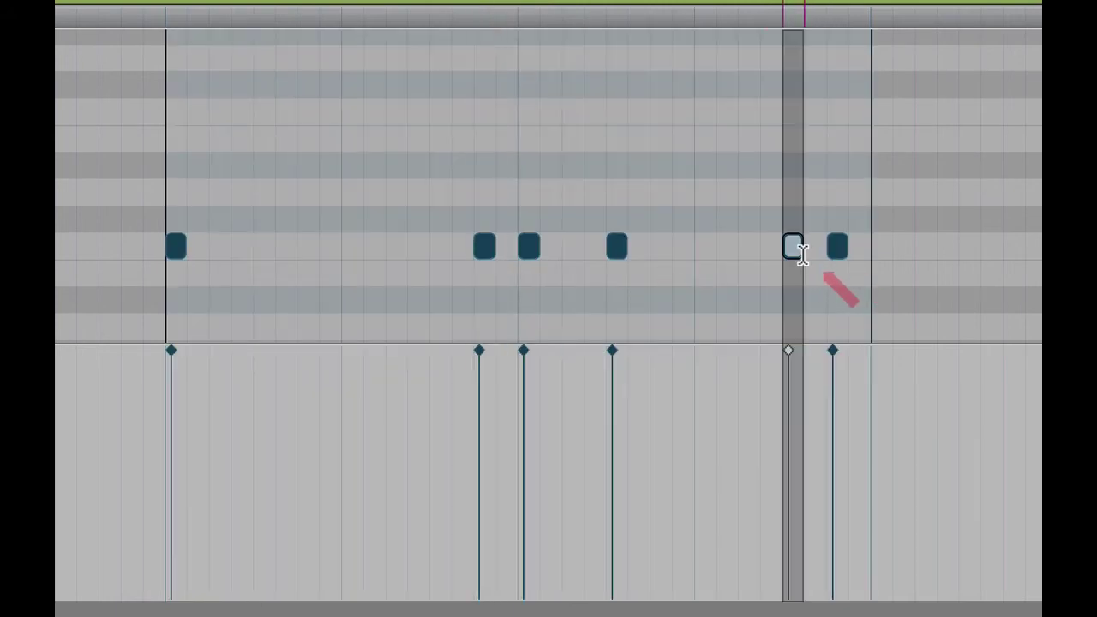
pyautogui.moveTo(166, 213); pyautogui.dragTo(869, 224)
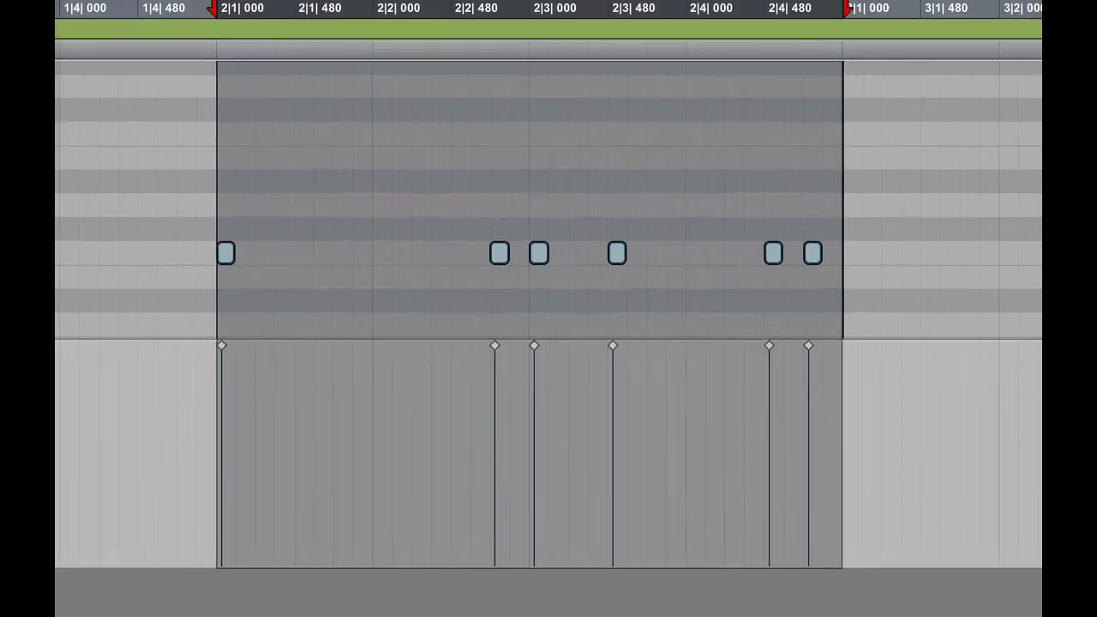
pyautogui.click(86, 151)
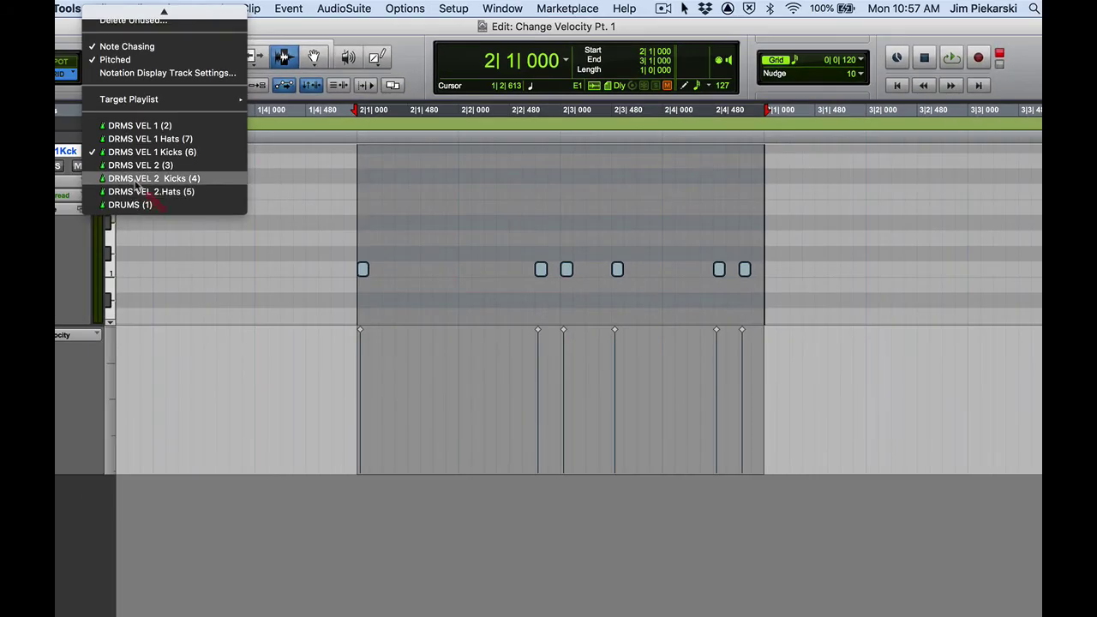
# On DRMS VEL 2 Kicks, play back and raise the velocities of the second and last kick notes.
pyautogui.click(135, 178)
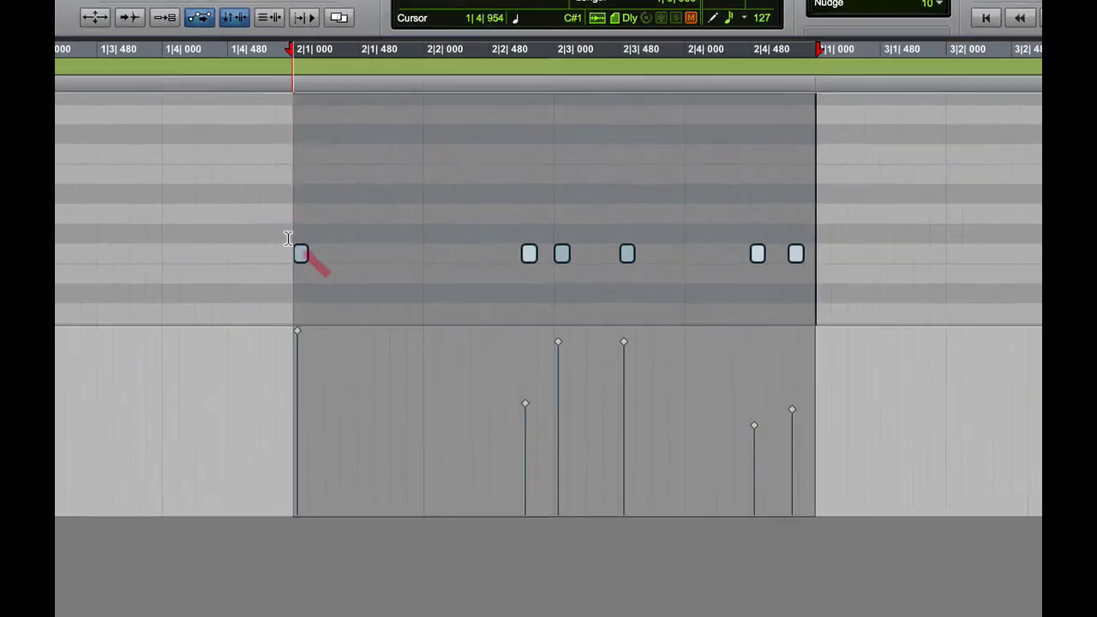
pyautogui.press('space')
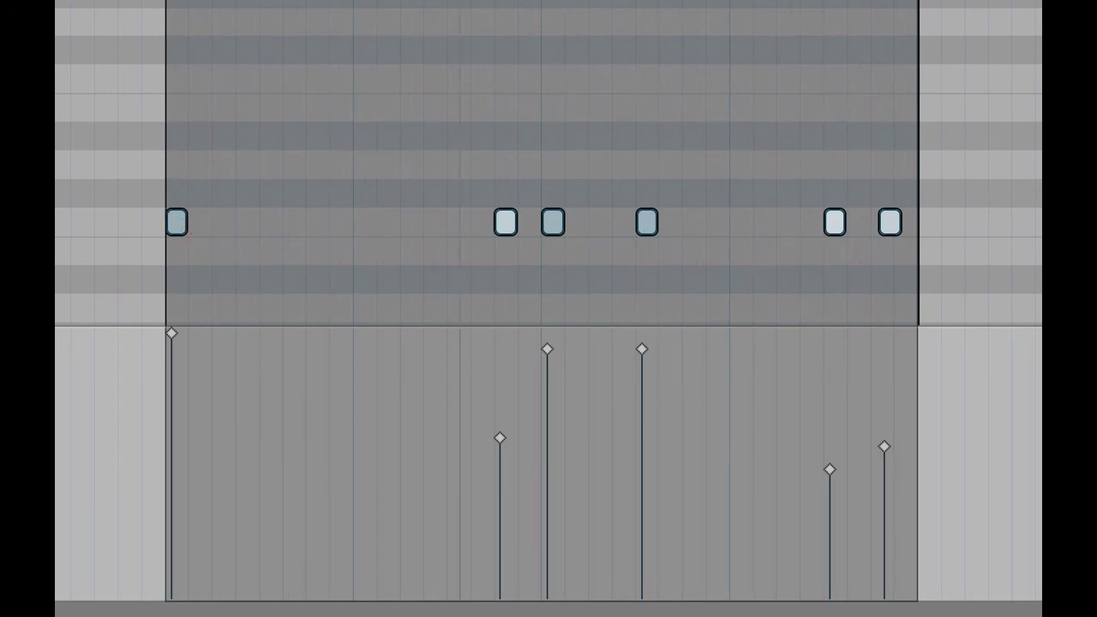
pyautogui.click(503, 446)
pyautogui.moveTo(502, 440); pyautogui.dragTo(505, 409)
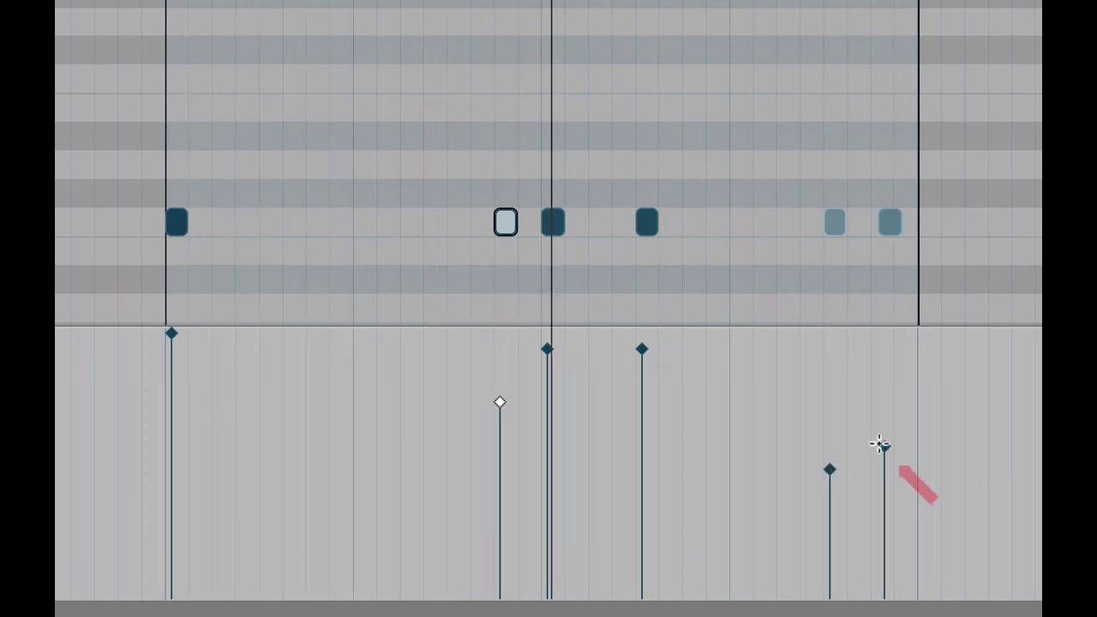
pyautogui.moveTo(885, 446); pyautogui.dragTo(884, 429)
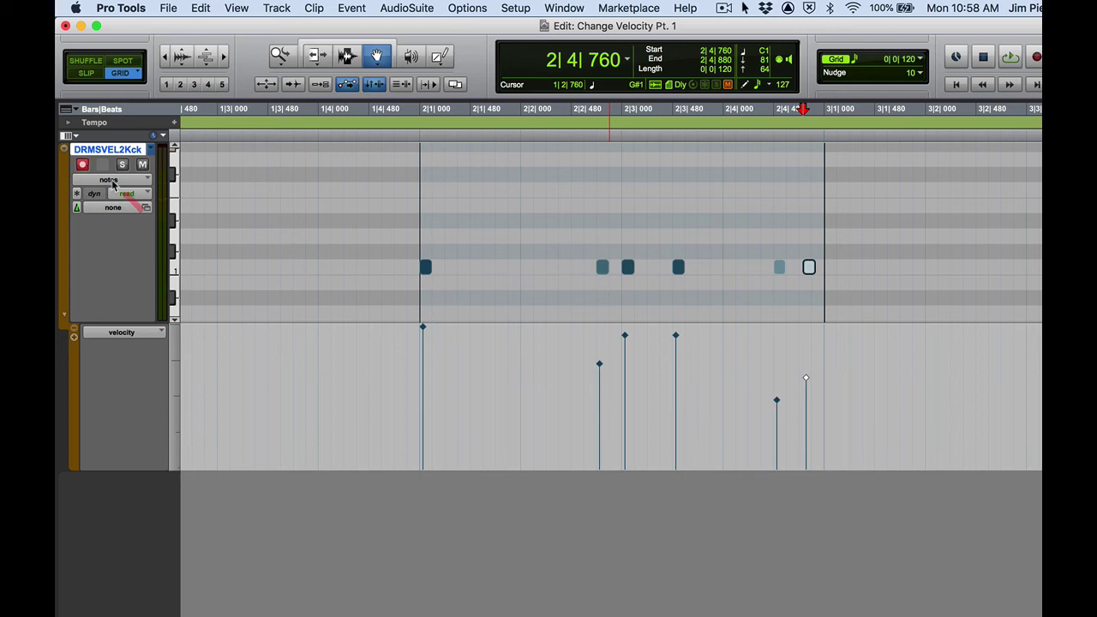
pyautogui.click(110, 180)
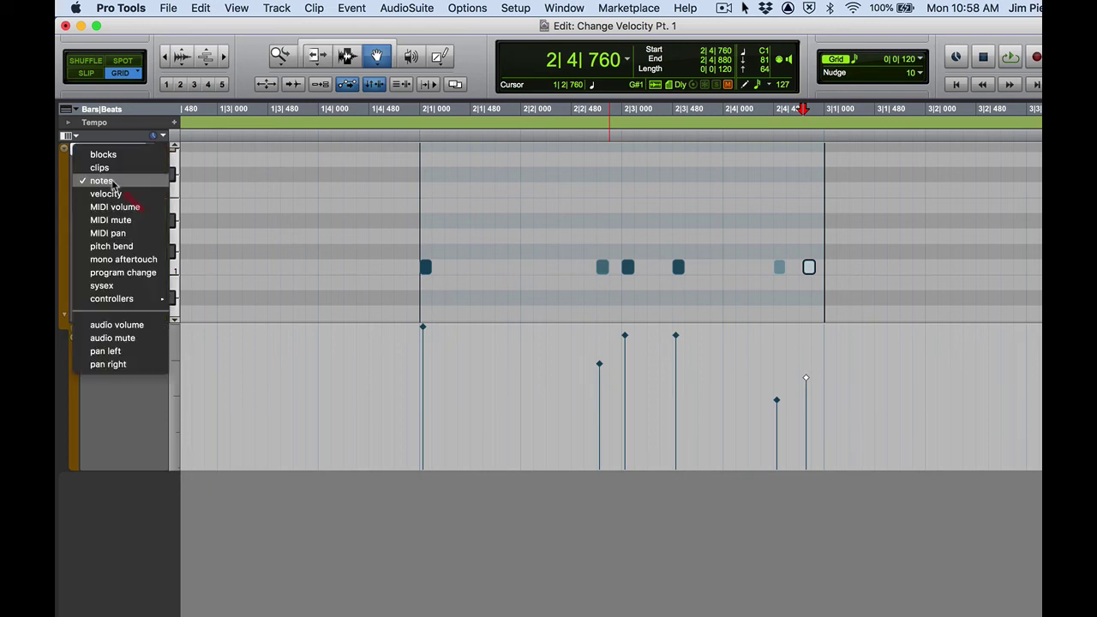
# Load DRMS VEL 1 Hats, select bar 2 (2|1|000–3|1|000), and loop its sixteen equal-velocity hi-hats.
pyautogui.click(263, 192)
pyautogui.click(149, 152)
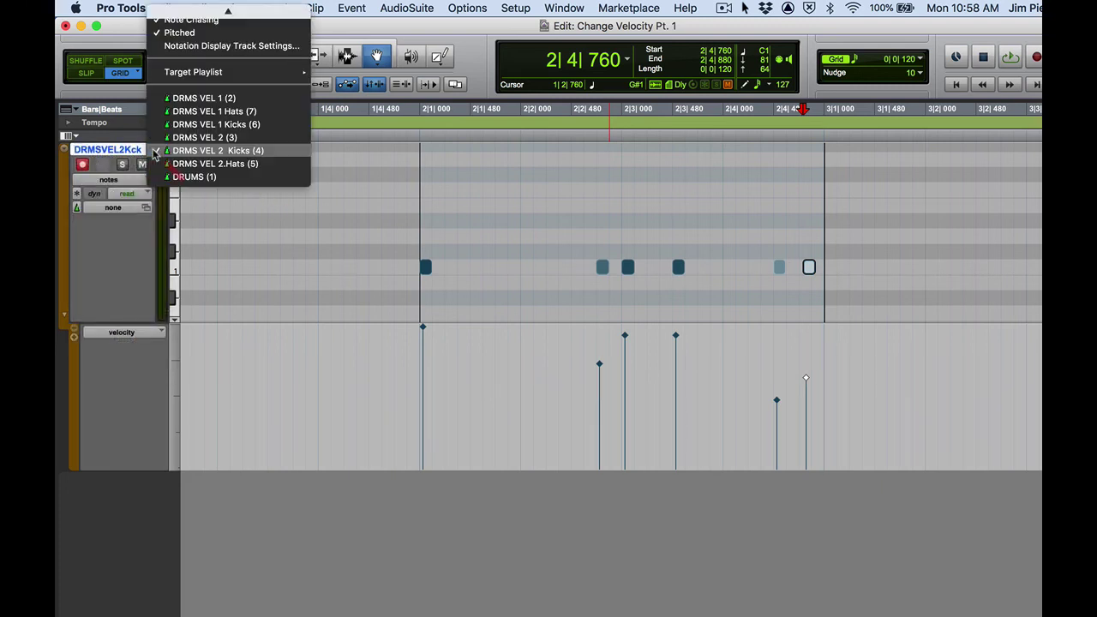
pyautogui.click(173, 112)
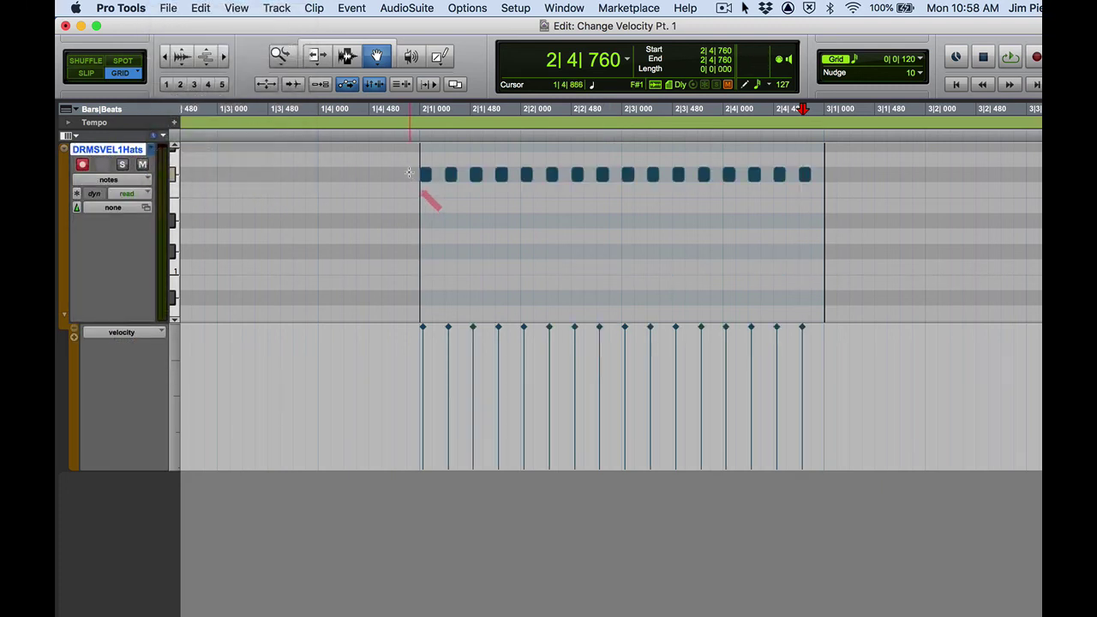
pyautogui.click(346, 60)
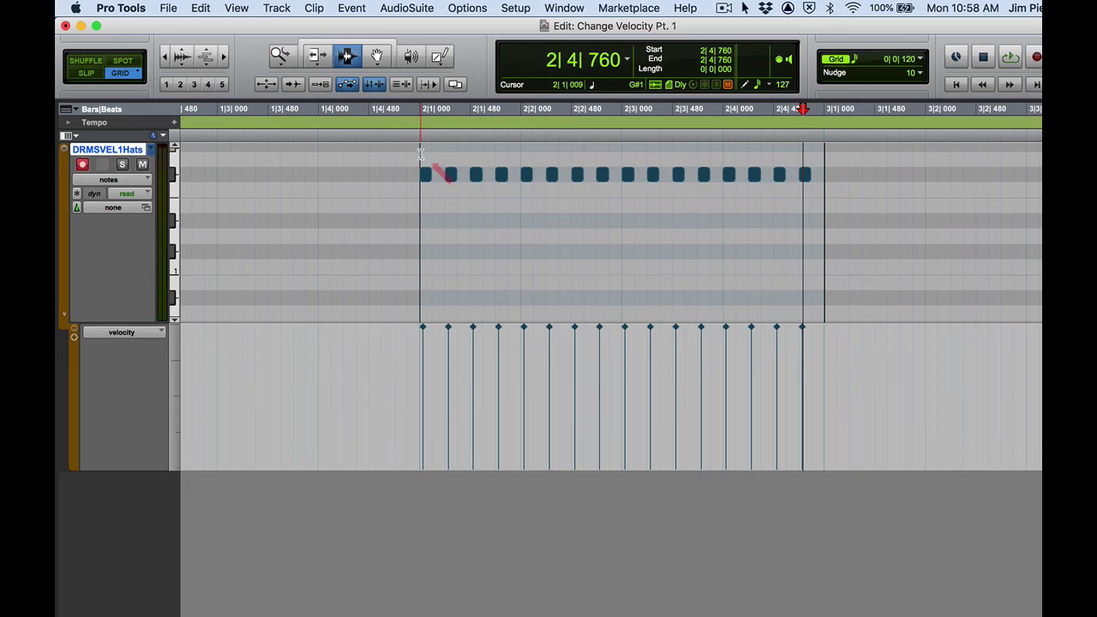
pyautogui.moveTo(420, 153); pyautogui.dragTo(827, 172)
pyautogui.press('space')
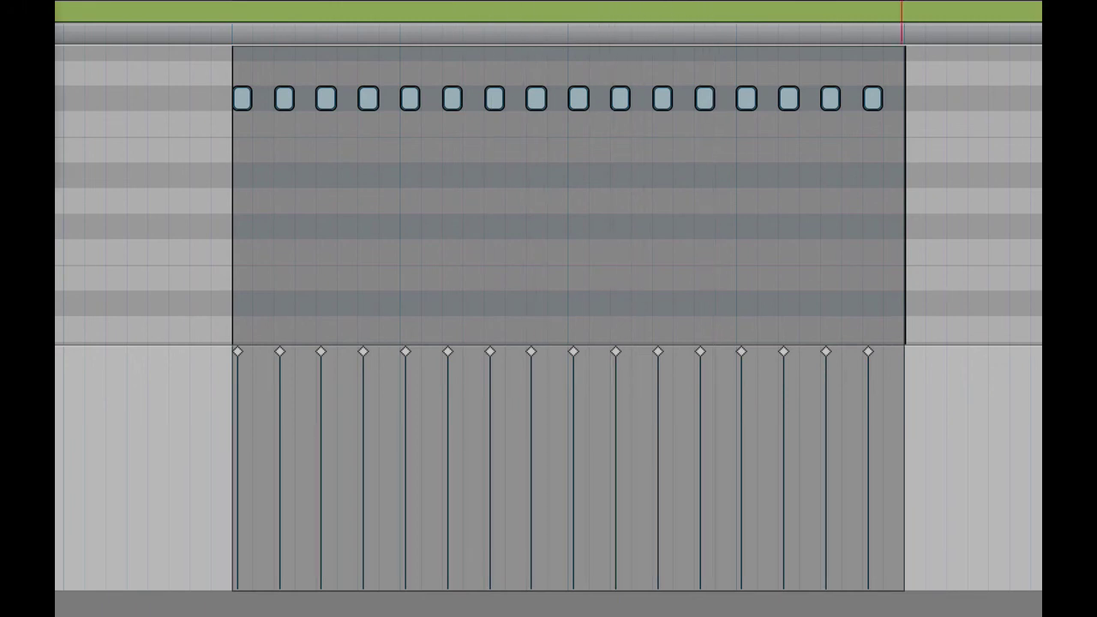
pyautogui.click(102, 174)
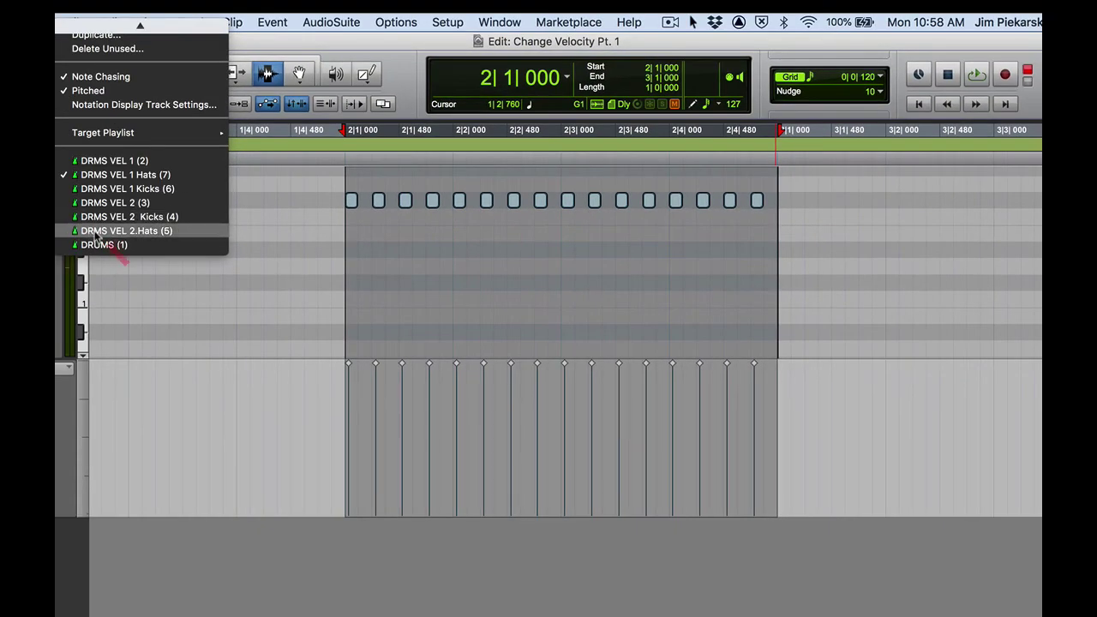
# Switch to the DRMS VEL 2.Hats (5) playlist, audition its varied-velocity hi-hats, then stop playback.
pyautogui.click(97, 231)
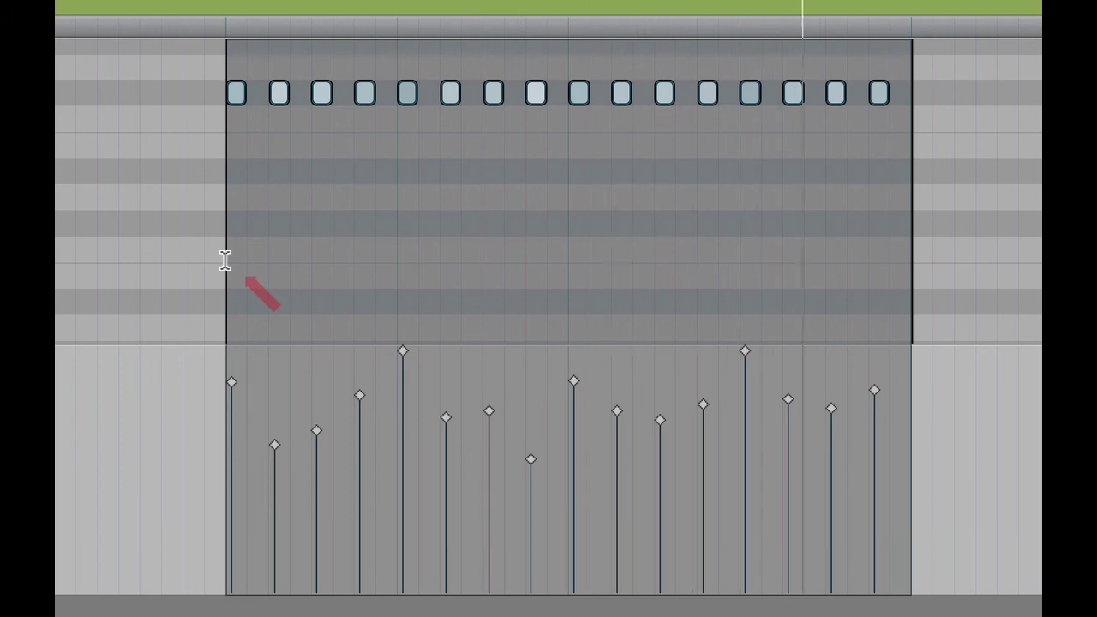
pyautogui.press('space')
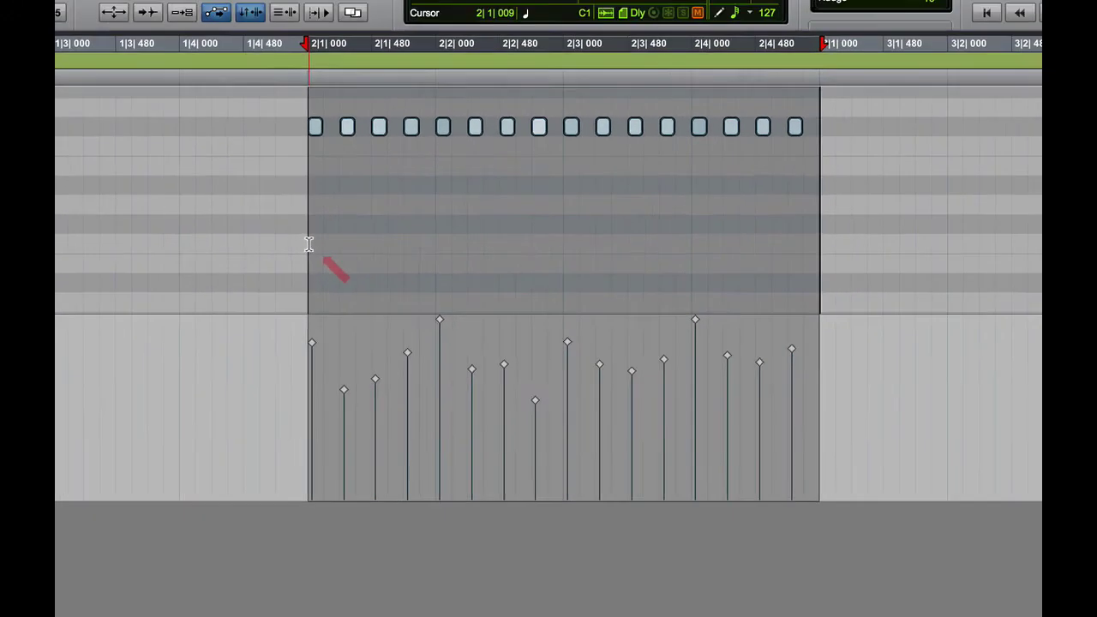